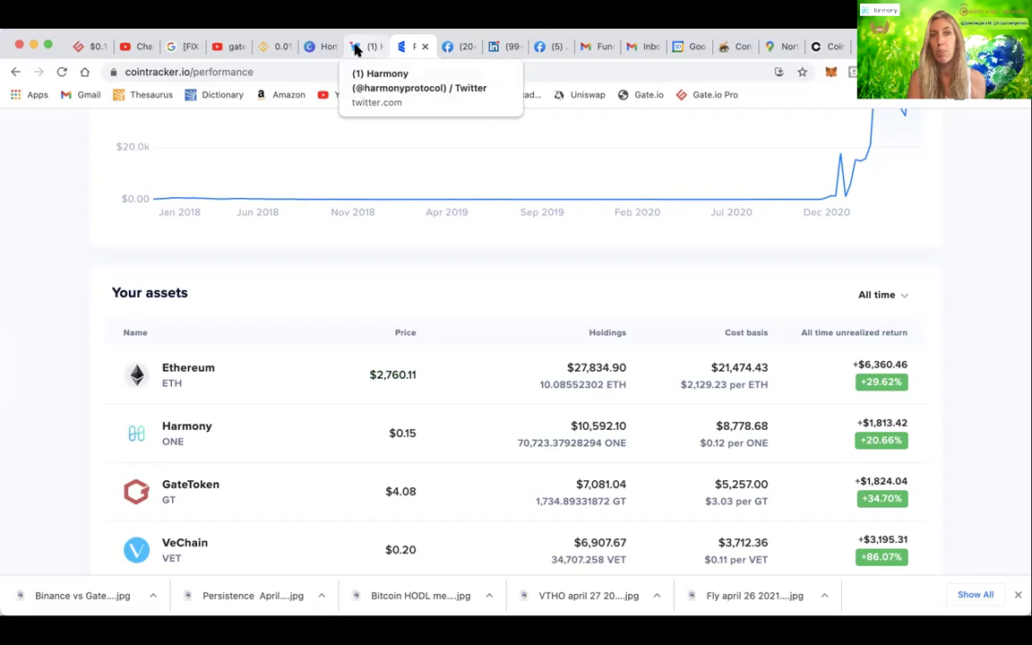
# - Go to the Harmony Twitter profile and unmute the pinned tweet's transfer demo video
pyautogui.click(356, 50)
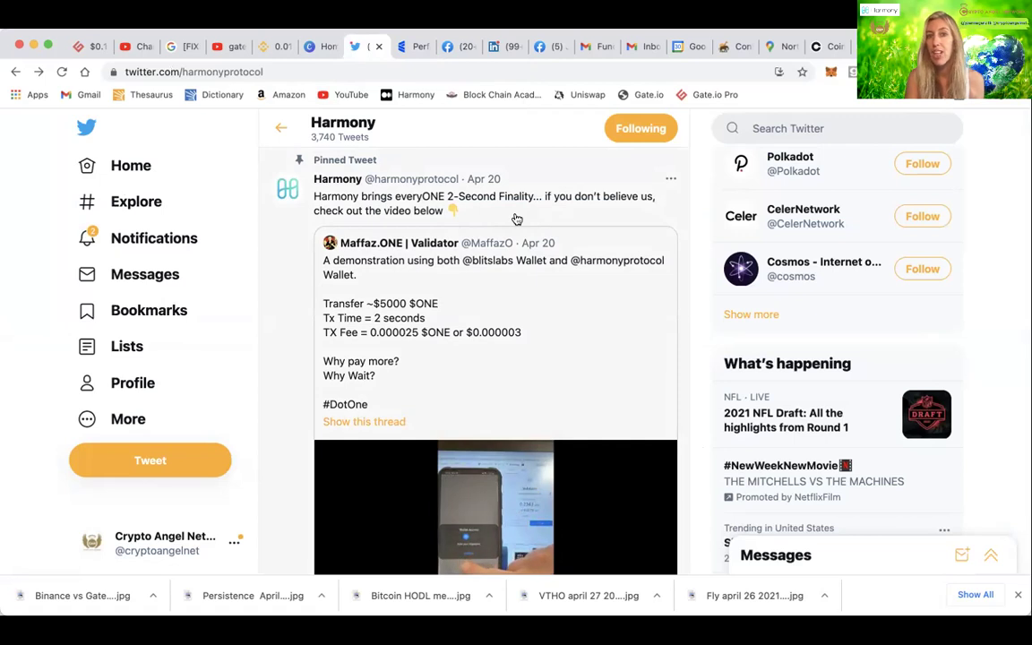
pyautogui.scroll(-2, 535, 323)
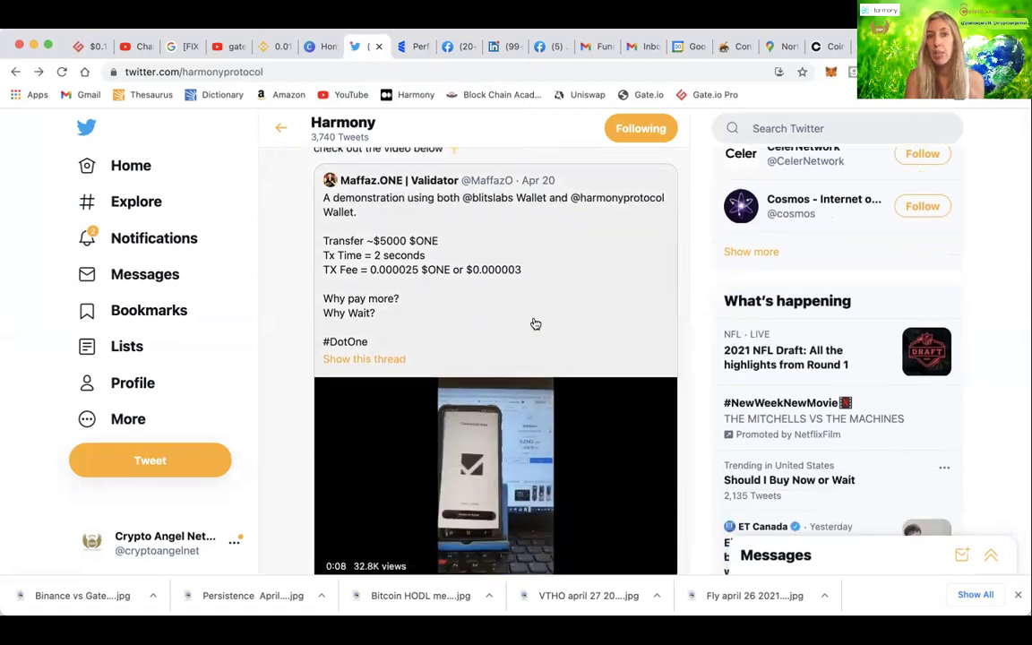
pyautogui.scroll(-1, 535, 323)
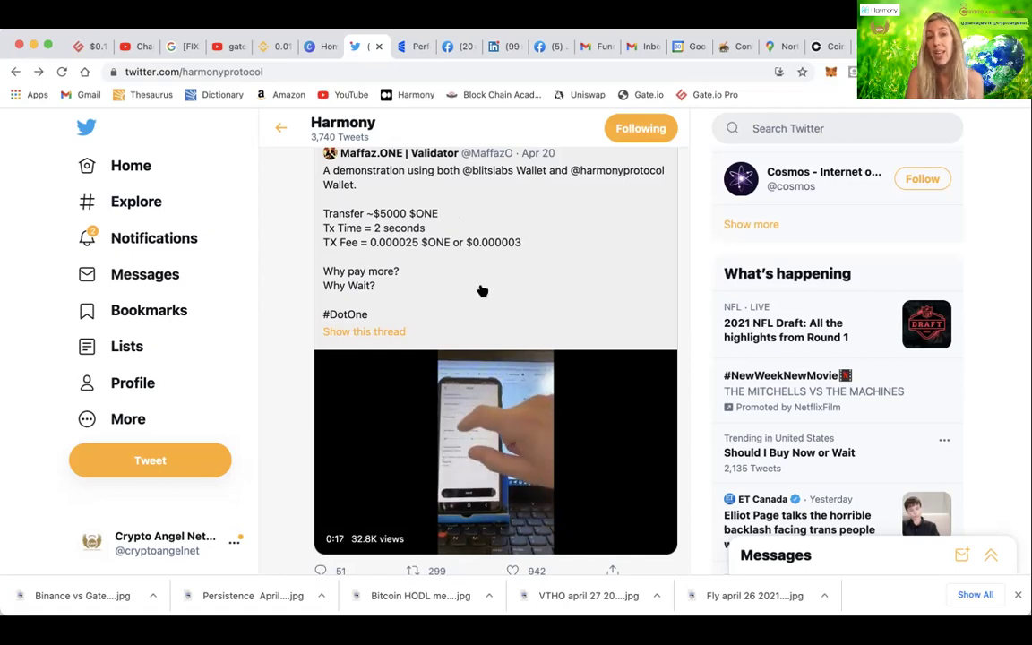
pyautogui.scroll(-1, 481, 290)
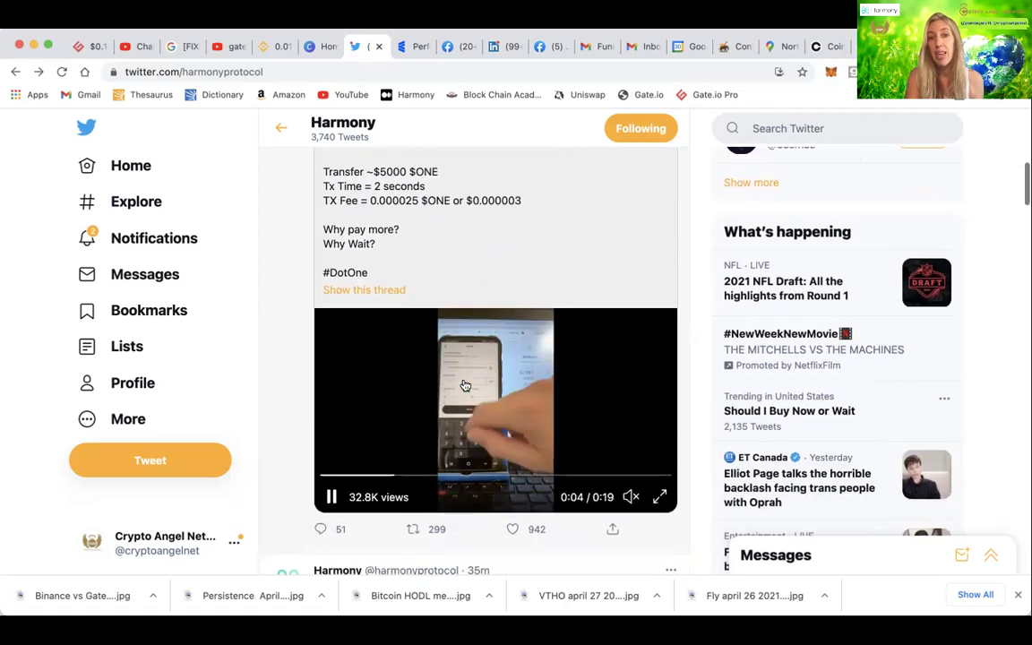
pyautogui.press('m')
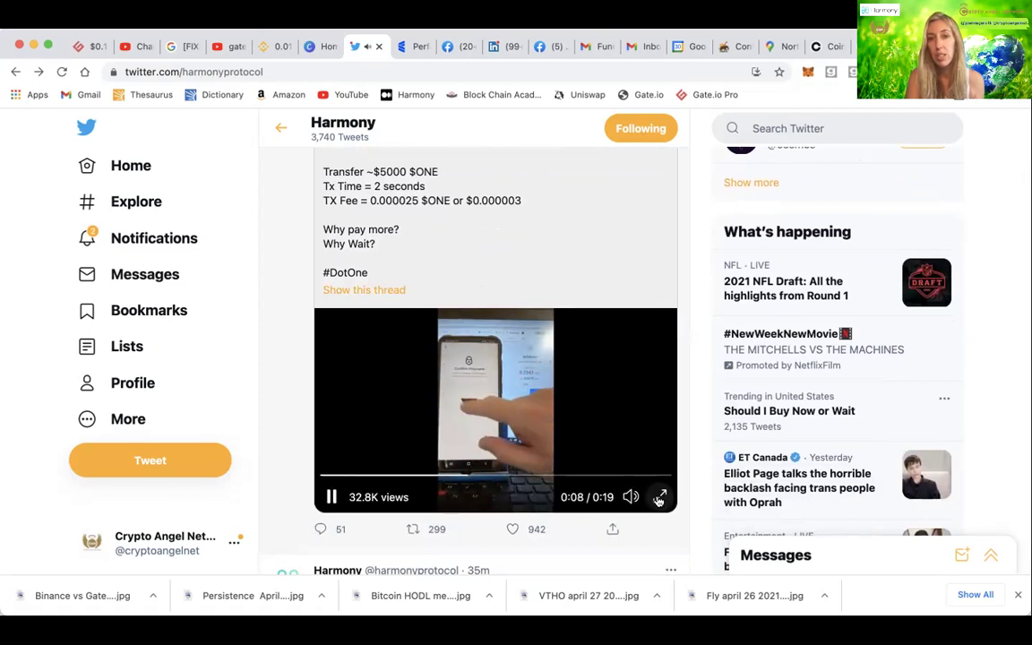
pyautogui.click(659, 499)
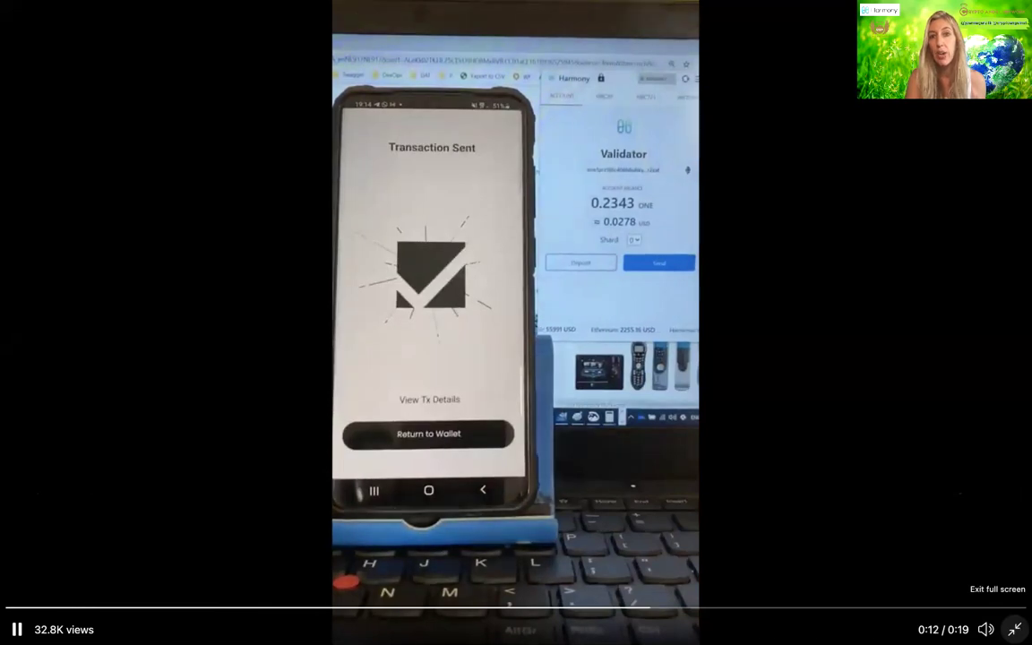
pyautogui.click(1015, 629)
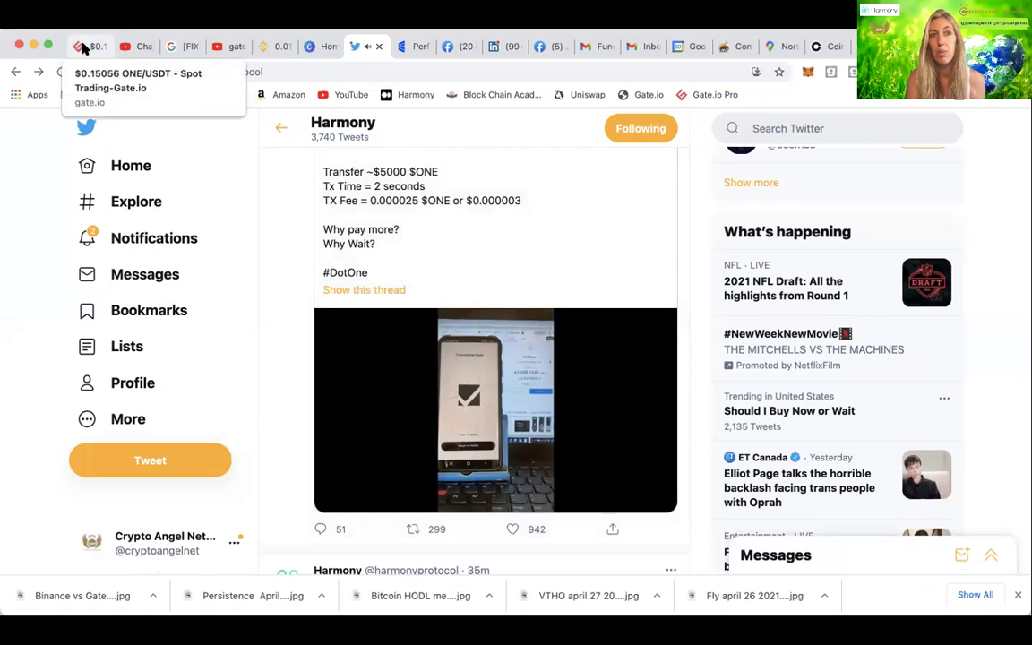
# - Show the ONE/USDT chart fullscreen and zoom in on the most recent candles
pyautogui.click(82, 46)
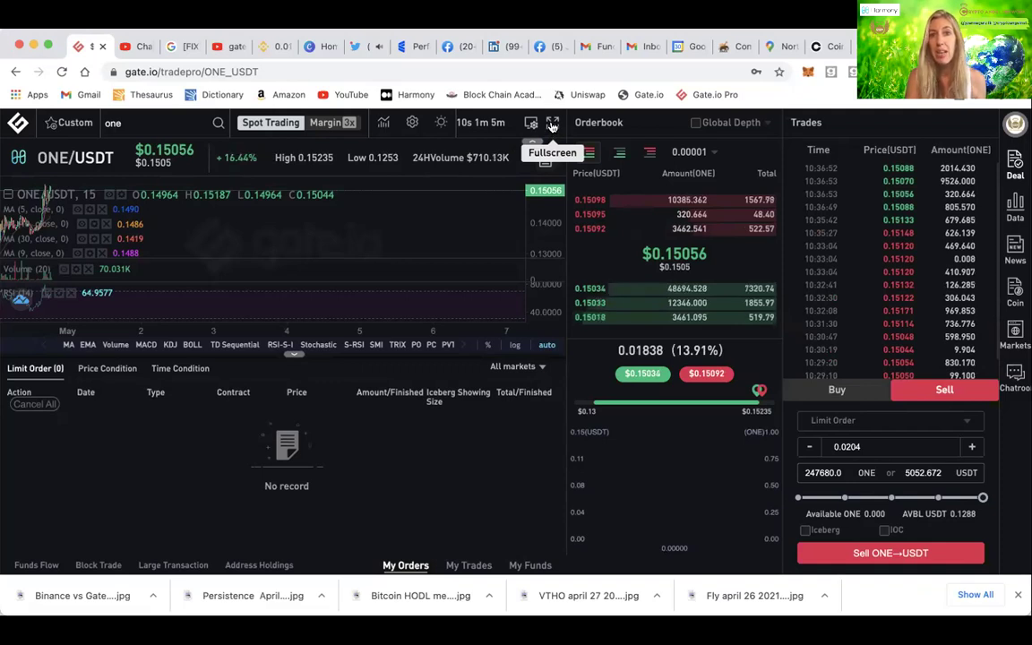
pyautogui.click(553, 126)
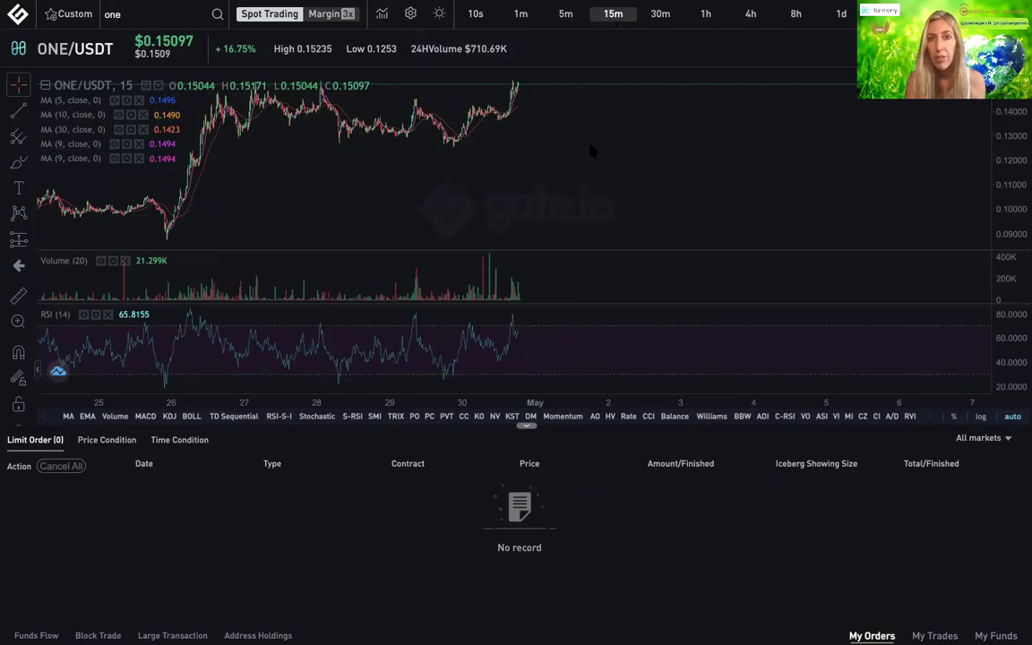
pyautogui.scroll(2, 583, 168)
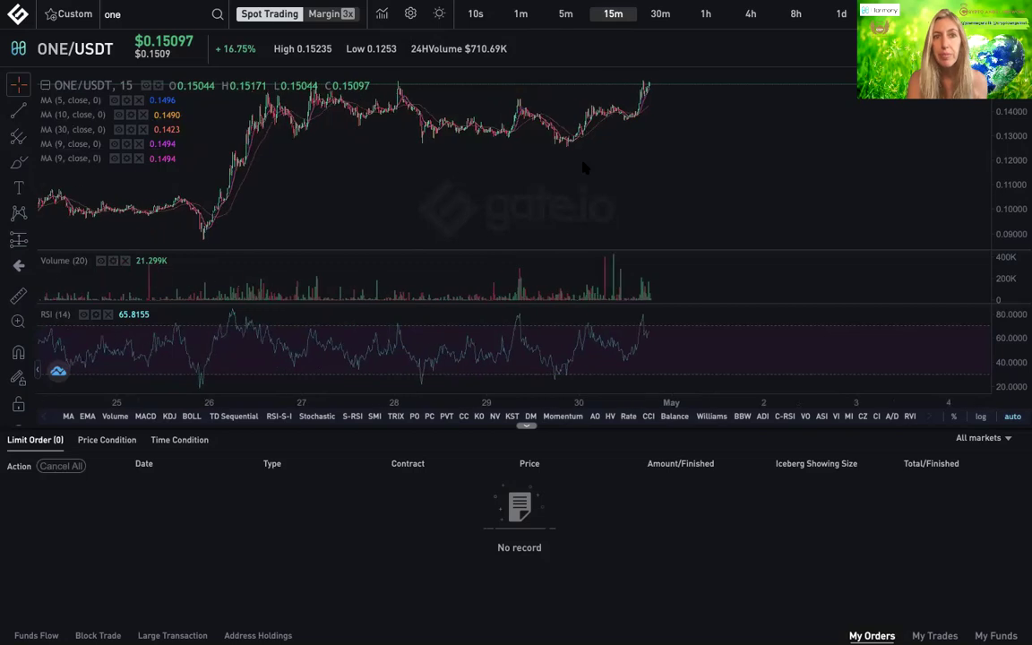
pyautogui.scroll(3, 585, 167)
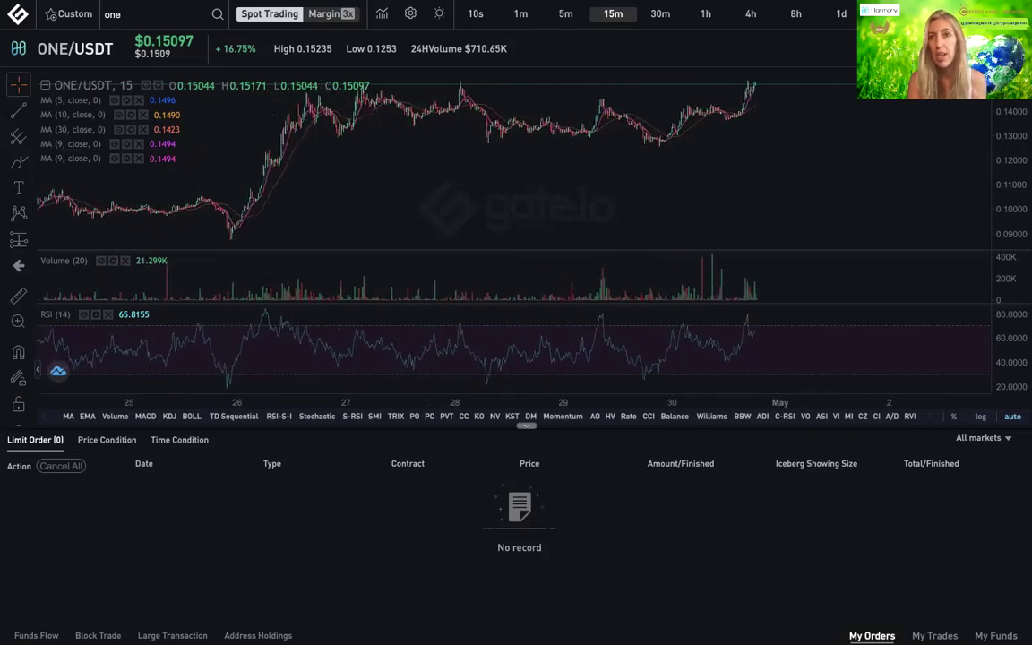
pyautogui.scroll(2, 704, 195)
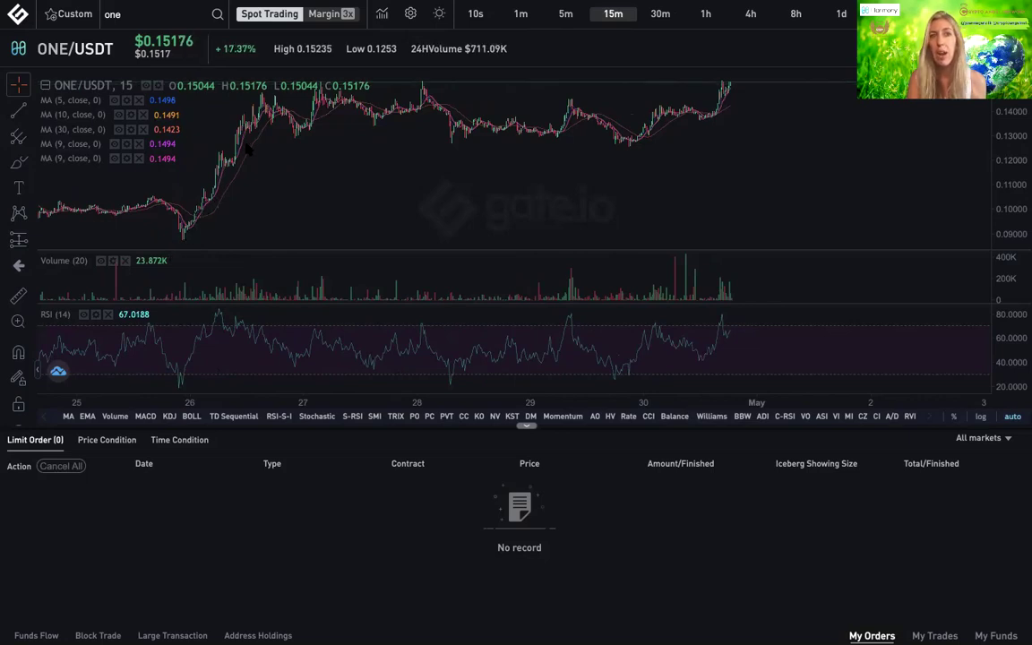
# - Select the Horizontal Line tool and set it to green with a chosen line width
pyautogui.click(30, 109)
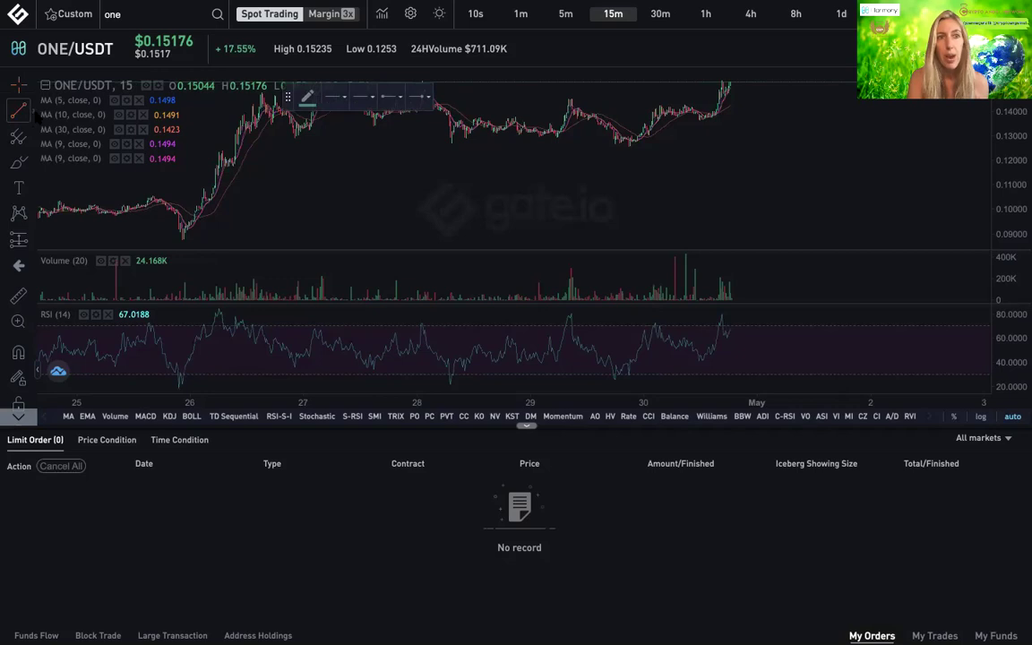
pyautogui.click(33, 110)
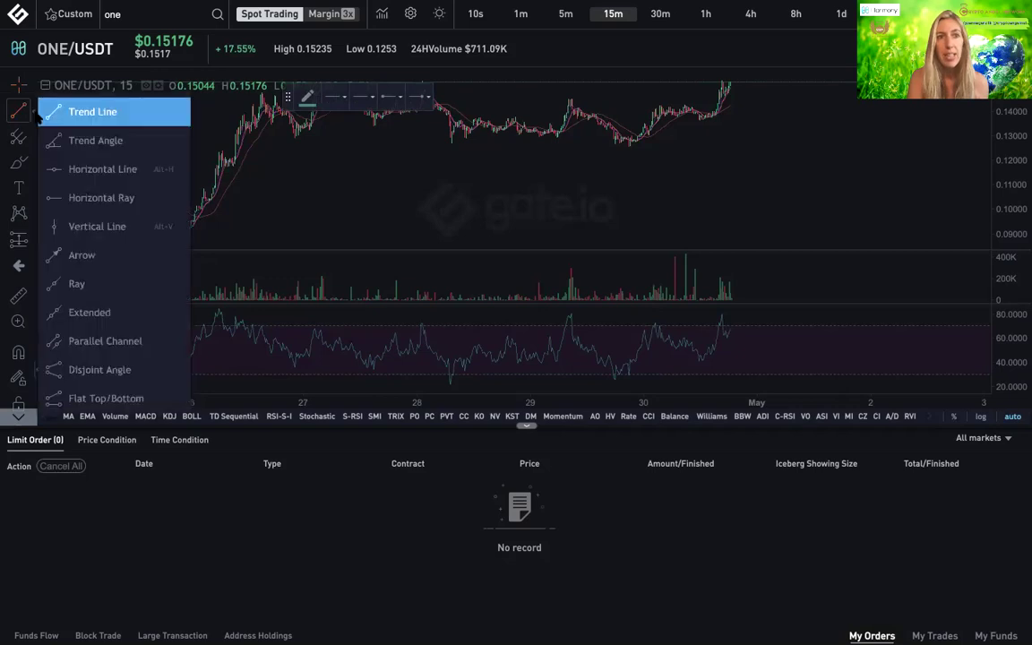
pyautogui.click(49, 168)
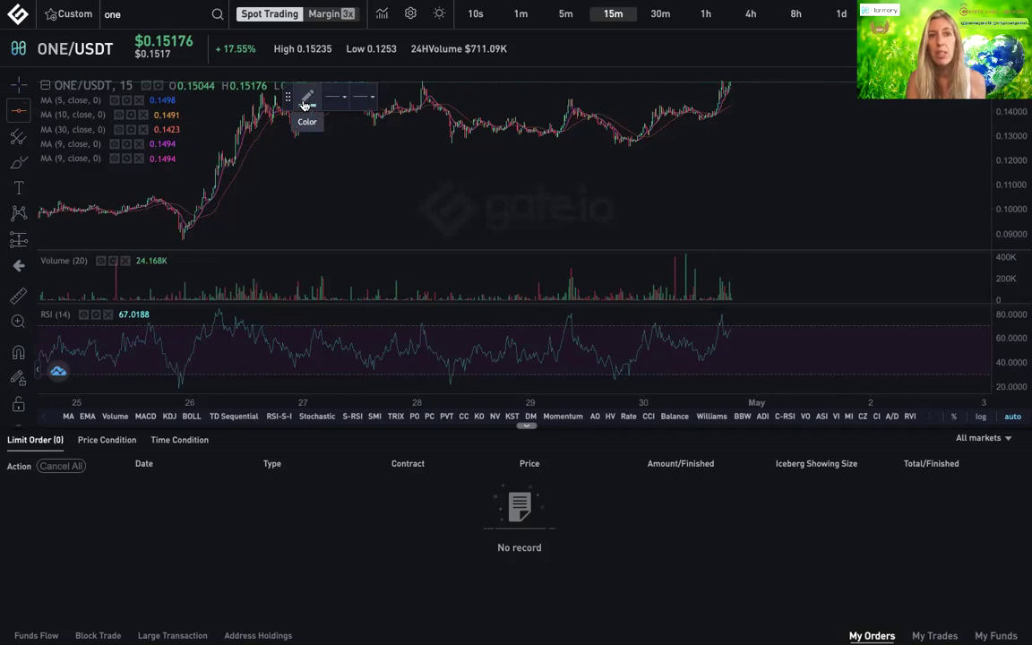
pyautogui.click(305, 100)
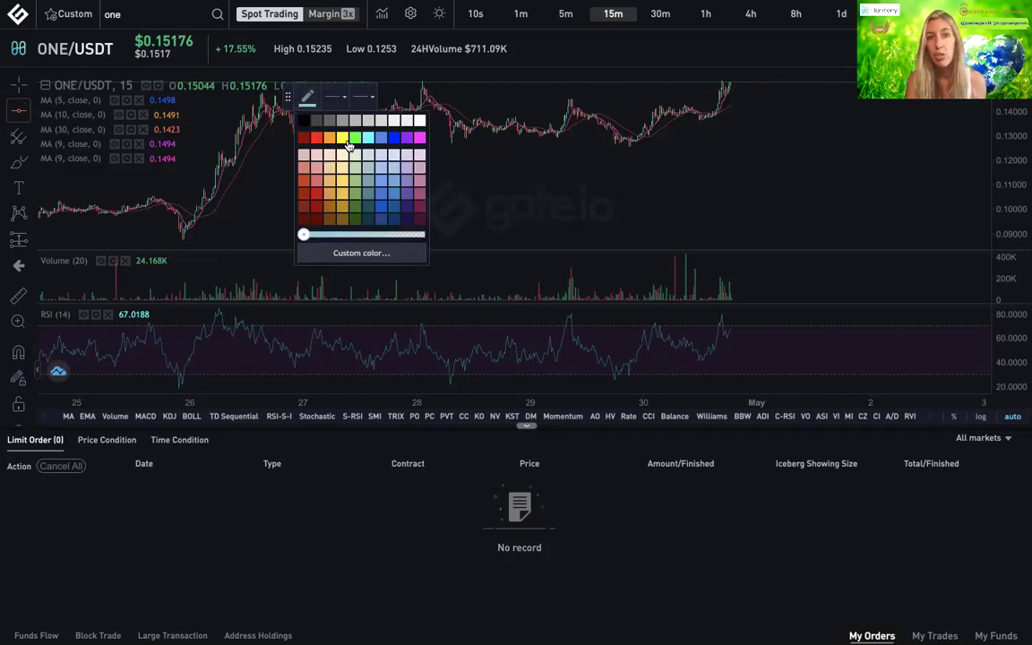
pyautogui.click(353, 137)
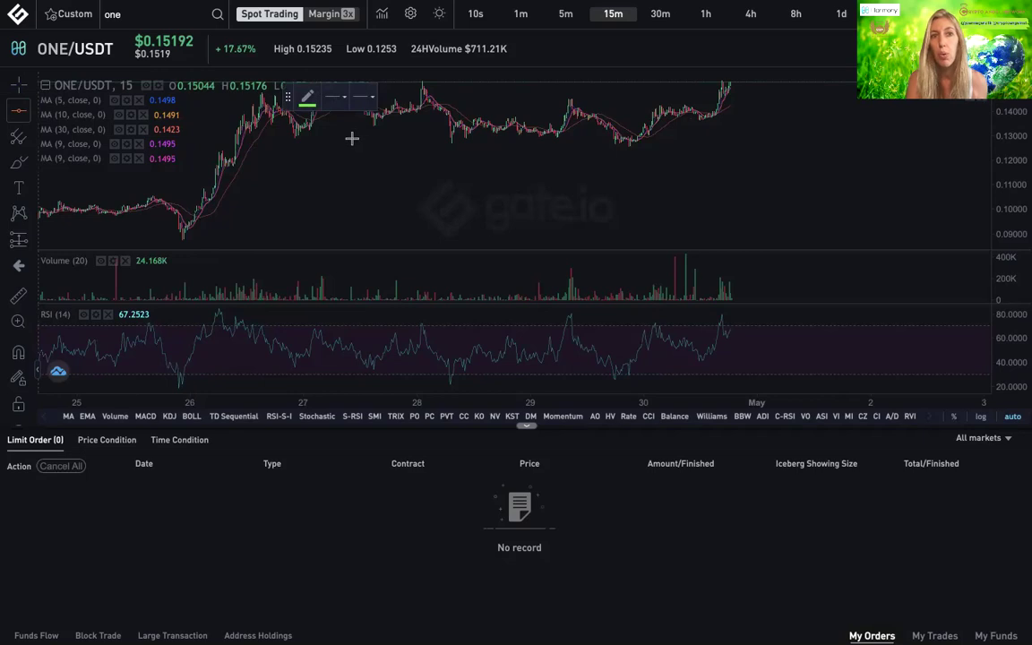
pyautogui.click(339, 105)
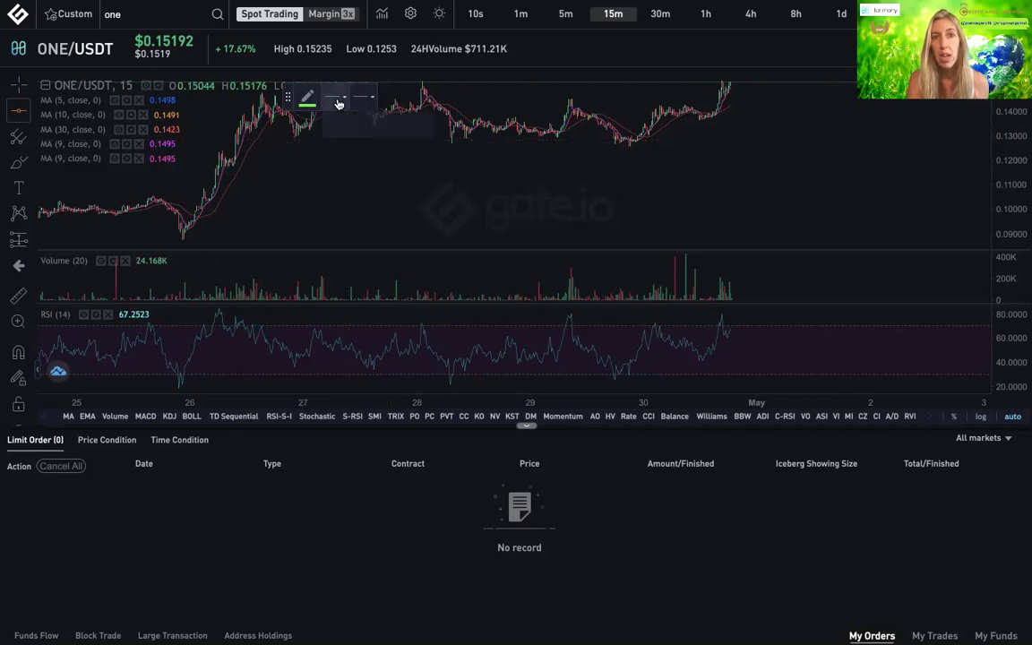
pyautogui.click(360, 126)
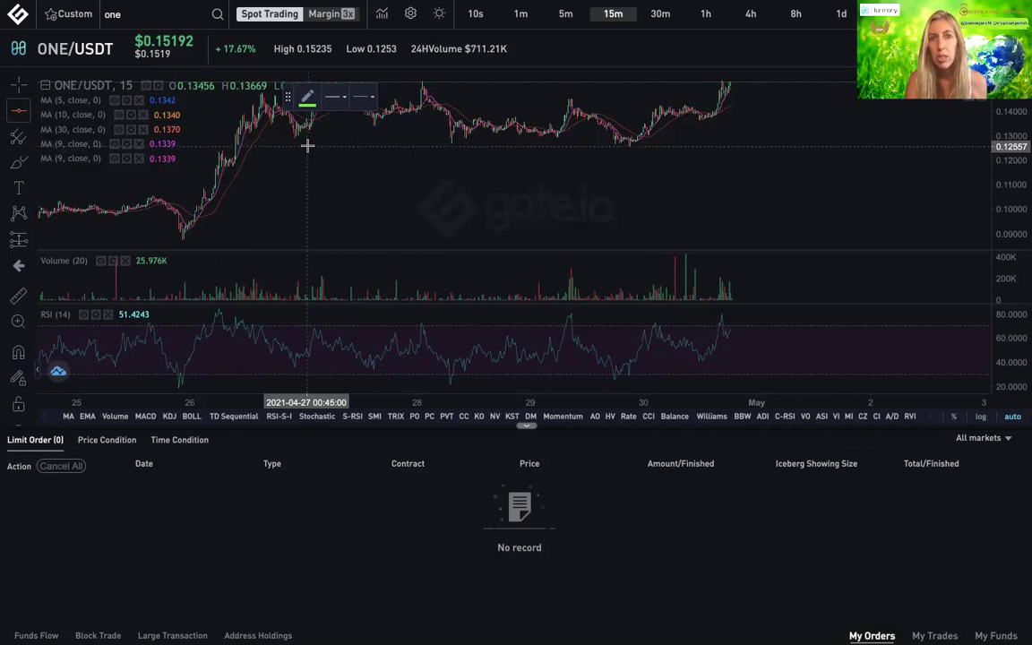
# - Place the green line at 0.12557 and move the line toolbar off the candles
pyautogui.click(306, 146)
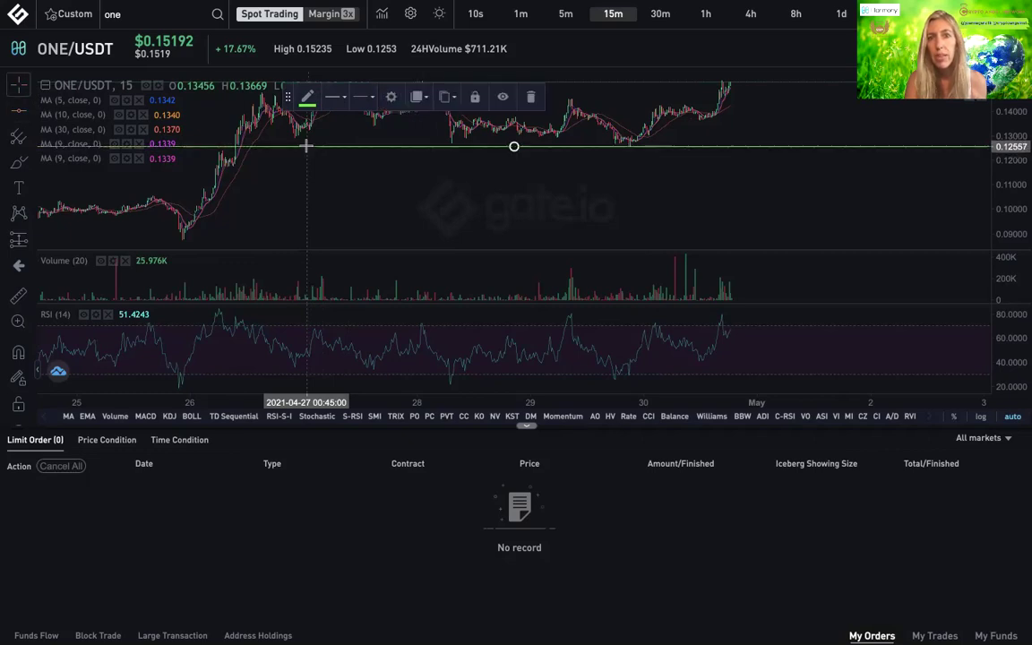
pyautogui.scroll(2, 678, 84)
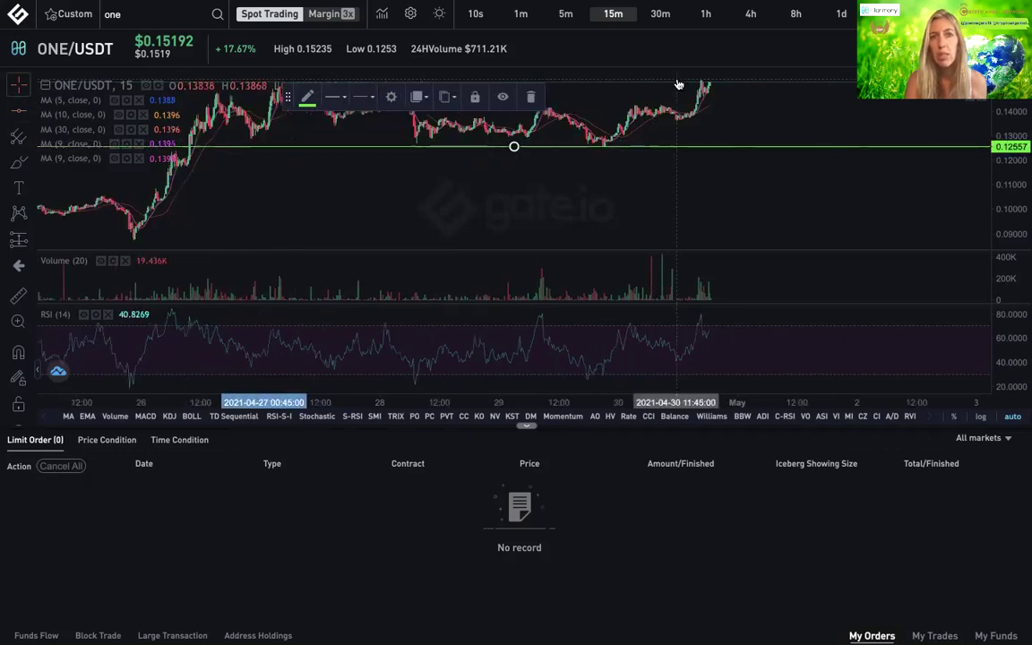
pyautogui.scroll(2, 678, 84)
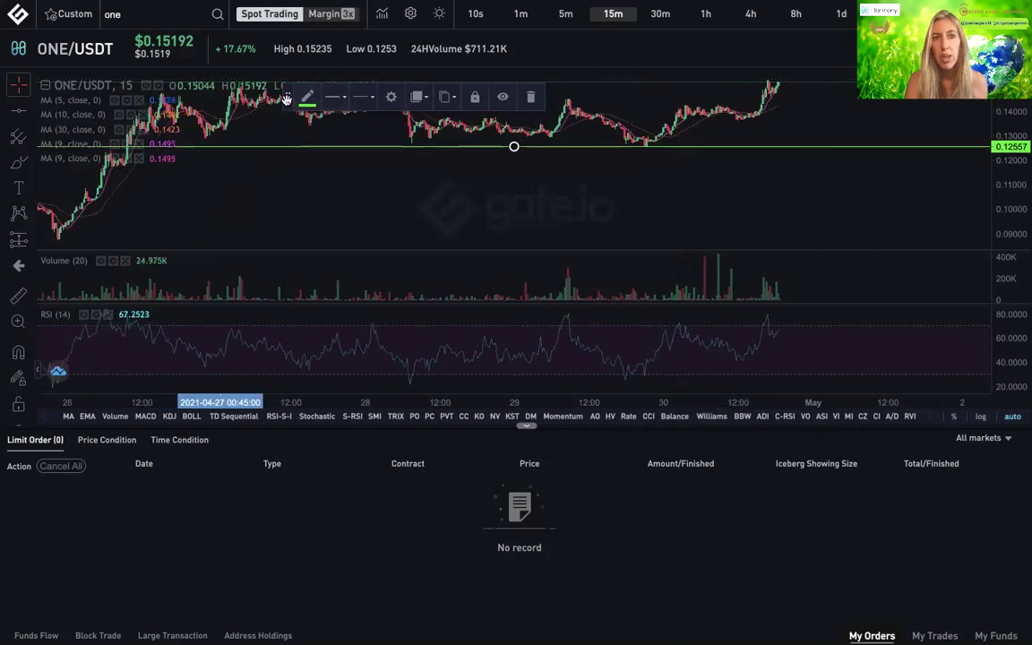
pyautogui.moveTo(286, 98)
pyautogui.mouseDown()
pyautogui.moveTo(253, 187)
pyautogui.moveTo(259, 208)
pyautogui.mouseUp()
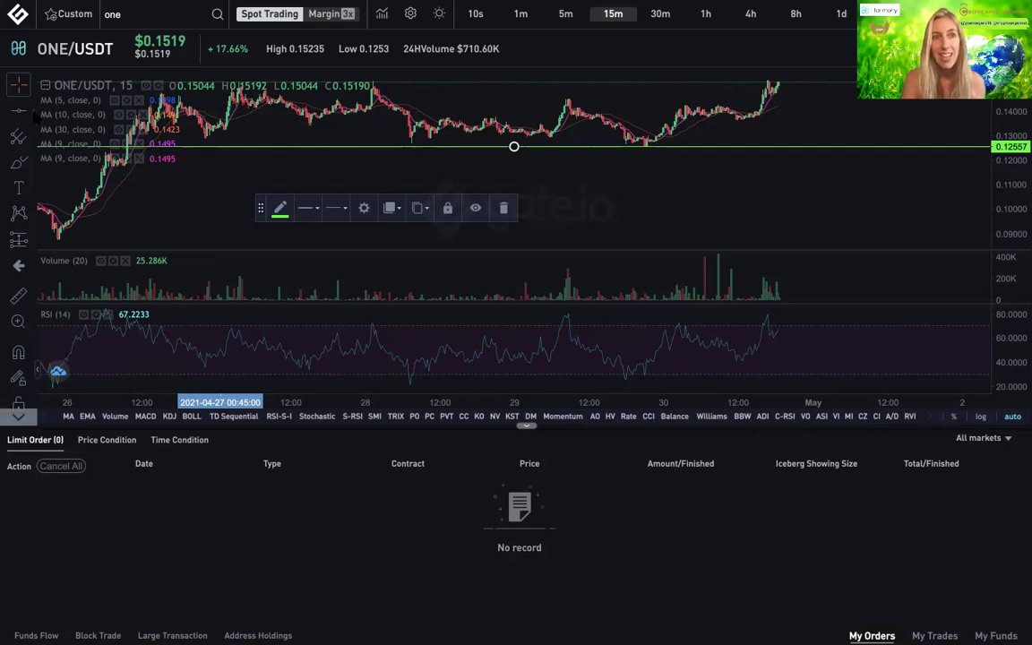
# - Draw a red horizontal line in the third width across the recent highs
pyautogui.click(34, 111)
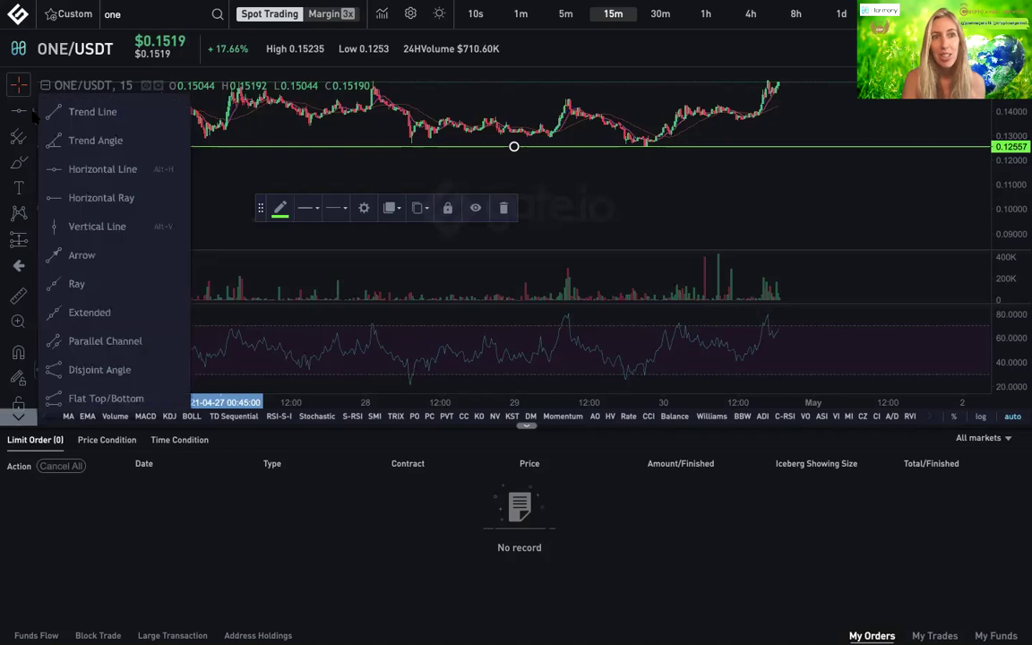
pyautogui.click(75, 169)
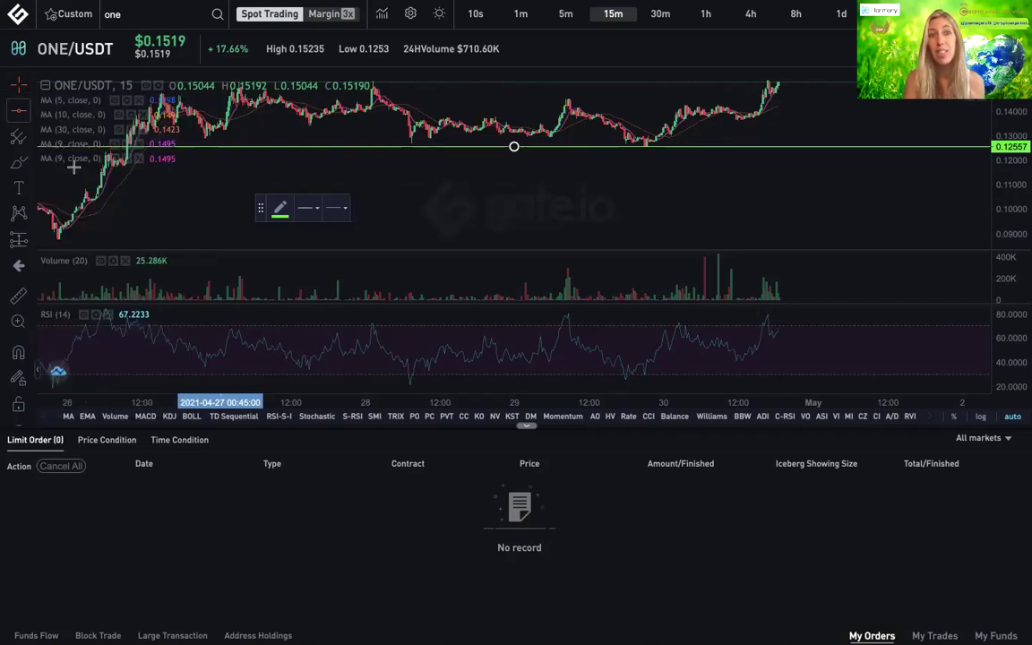
pyautogui.click(280, 208)
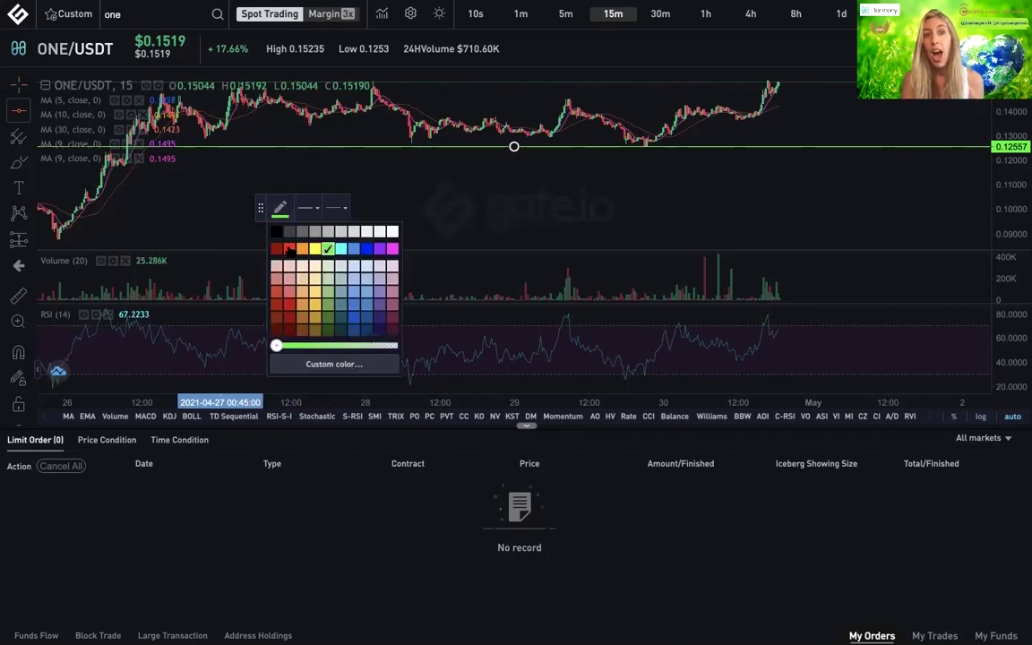
pyautogui.click(290, 250)
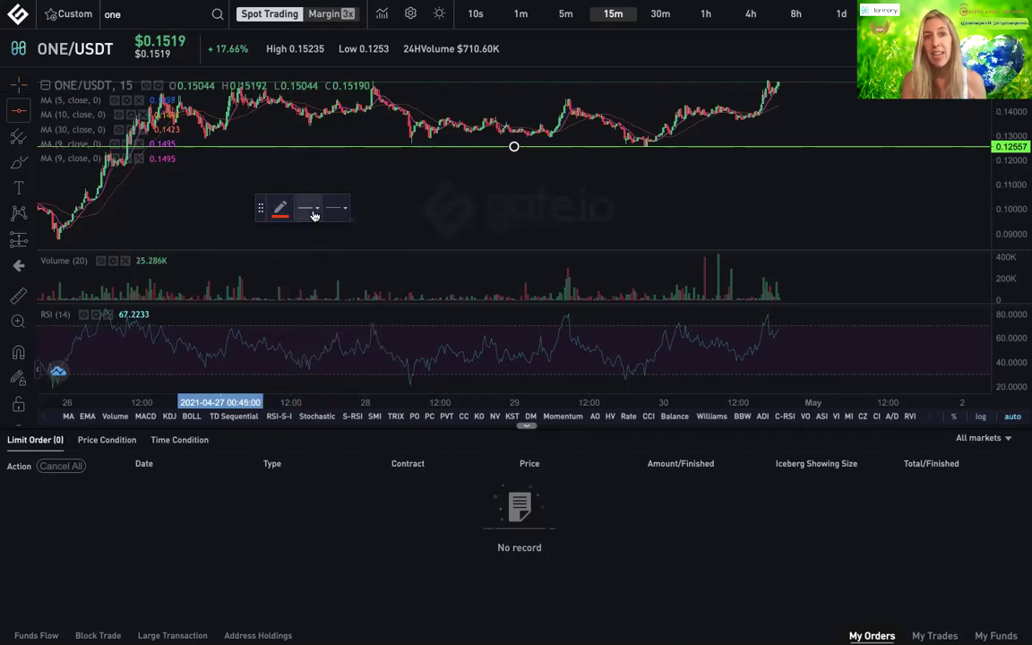
pyautogui.click(309, 209)
pyautogui.click(363, 235)
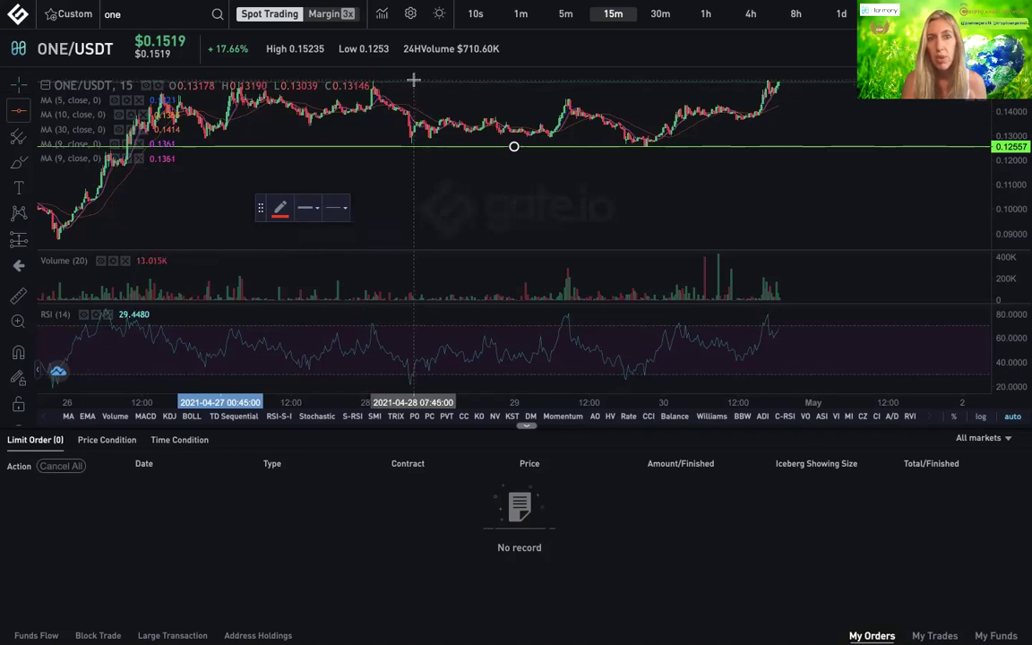
pyautogui.click(414, 79)
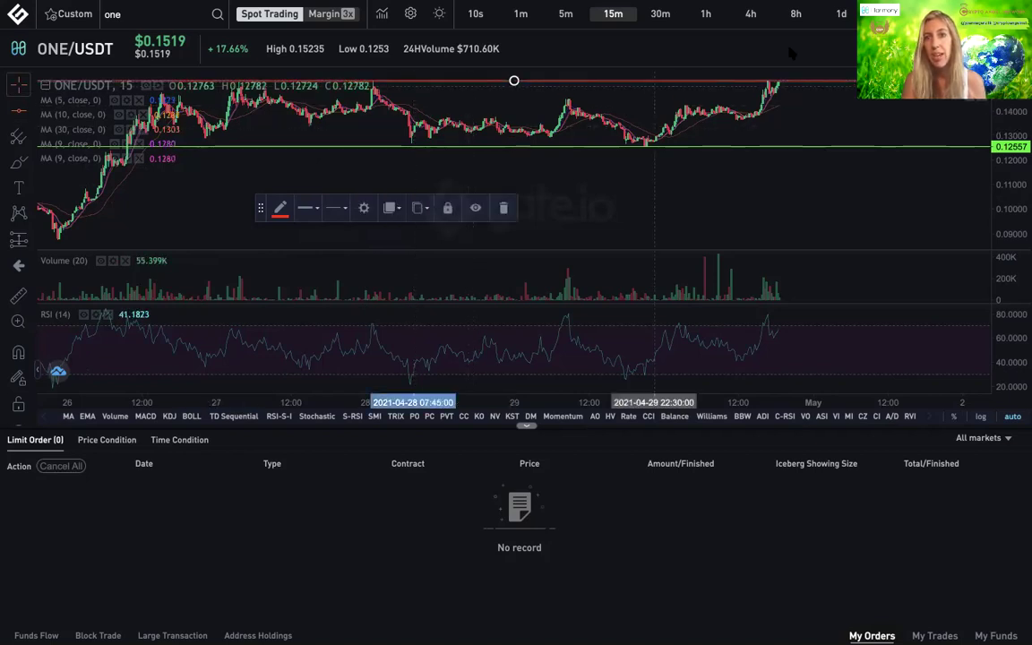
pyautogui.scroll(1, 654, 162)
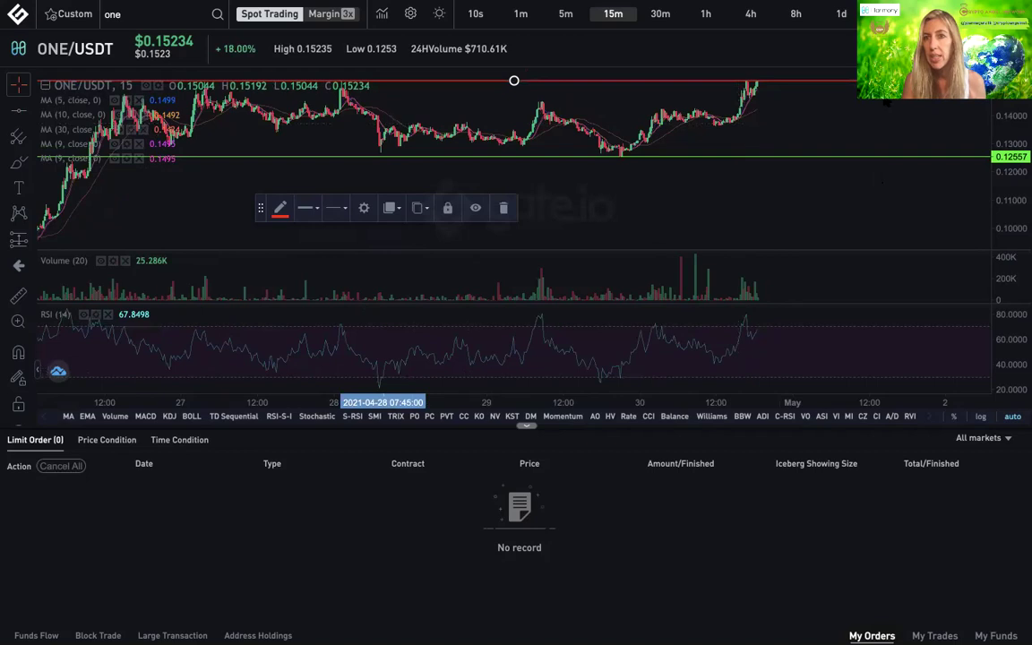
pyautogui.scroll(1, 882, 104)
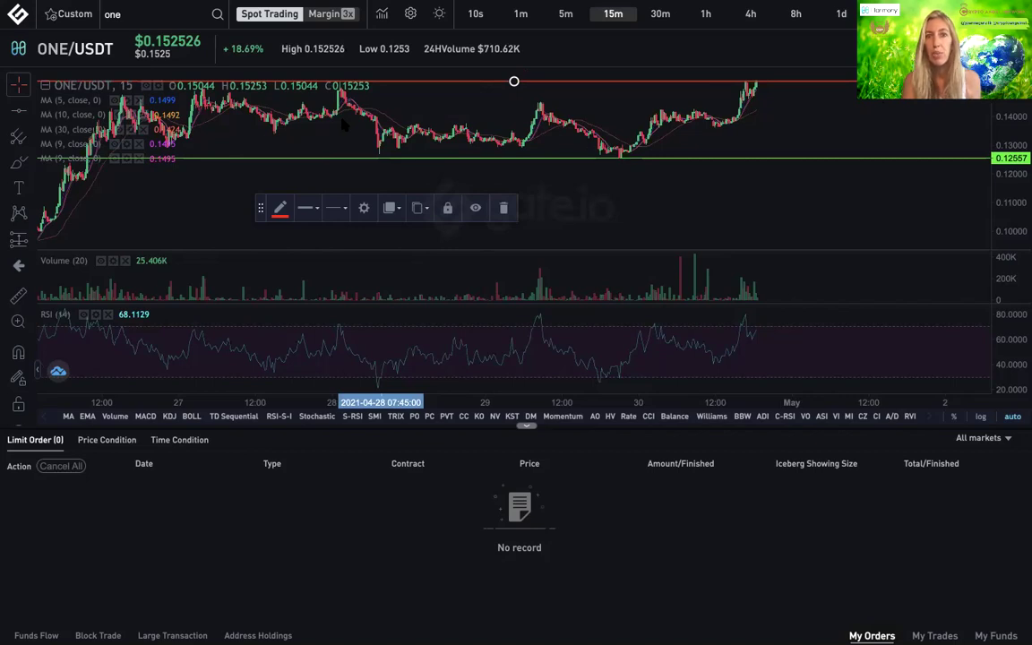
# - Draw a thicker yellow trend line from the April 29 low to the latest high
pyautogui.click(26, 111)
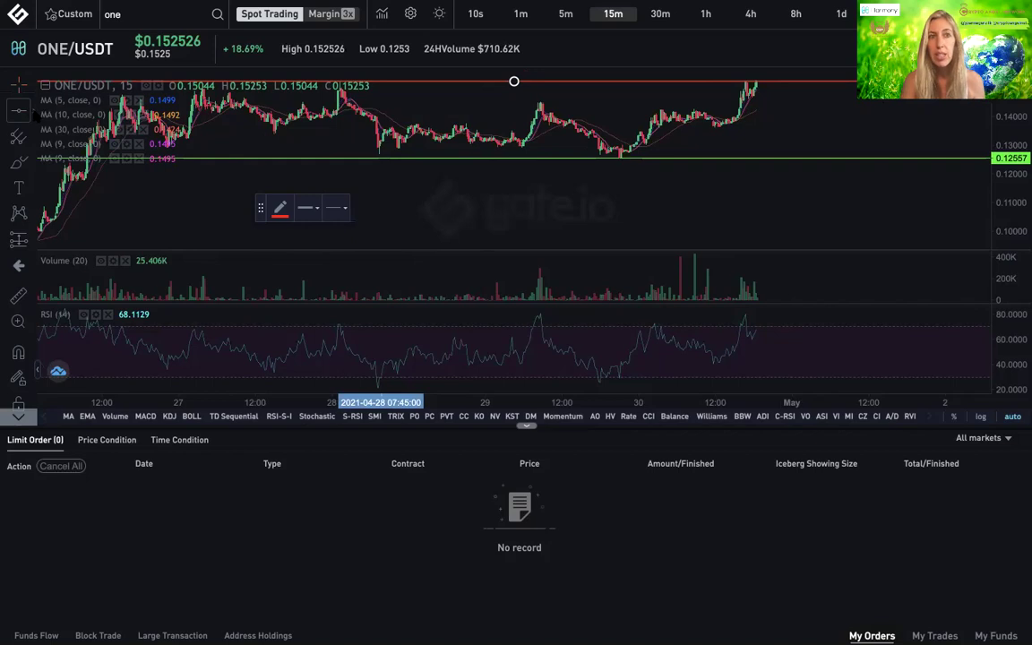
pyautogui.click(34, 115)
pyautogui.click(63, 110)
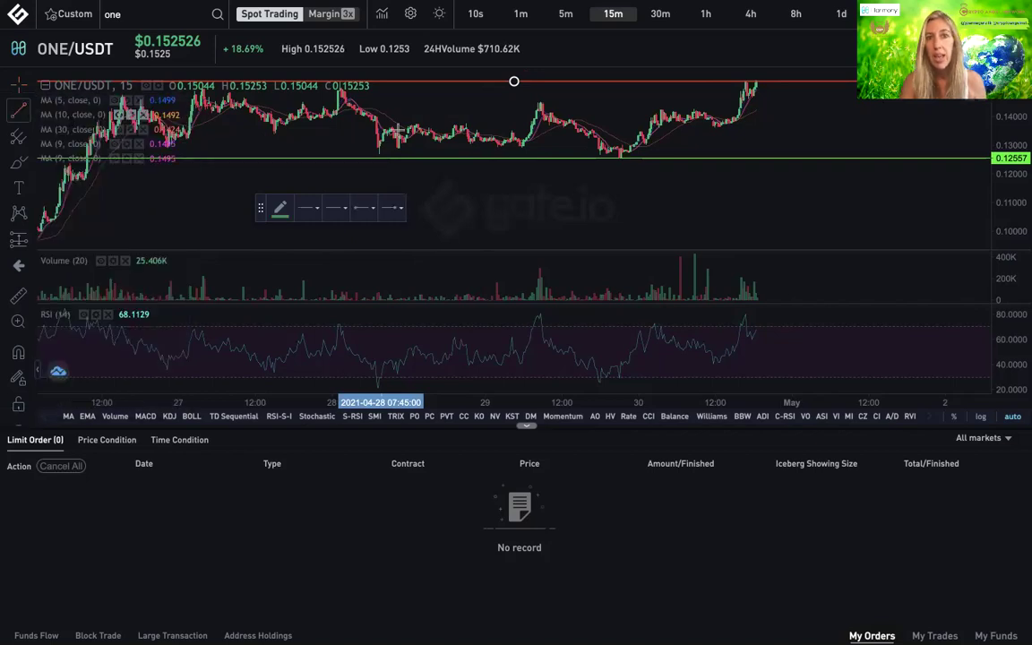
pyautogui.click(621, 159)
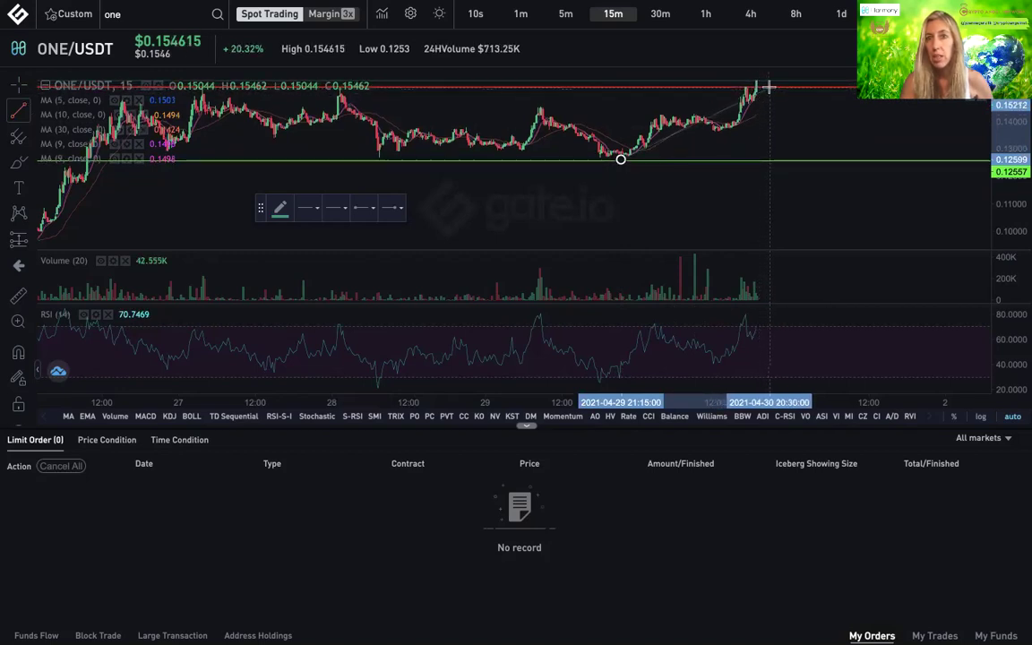
pyautogui.click(769, 87)
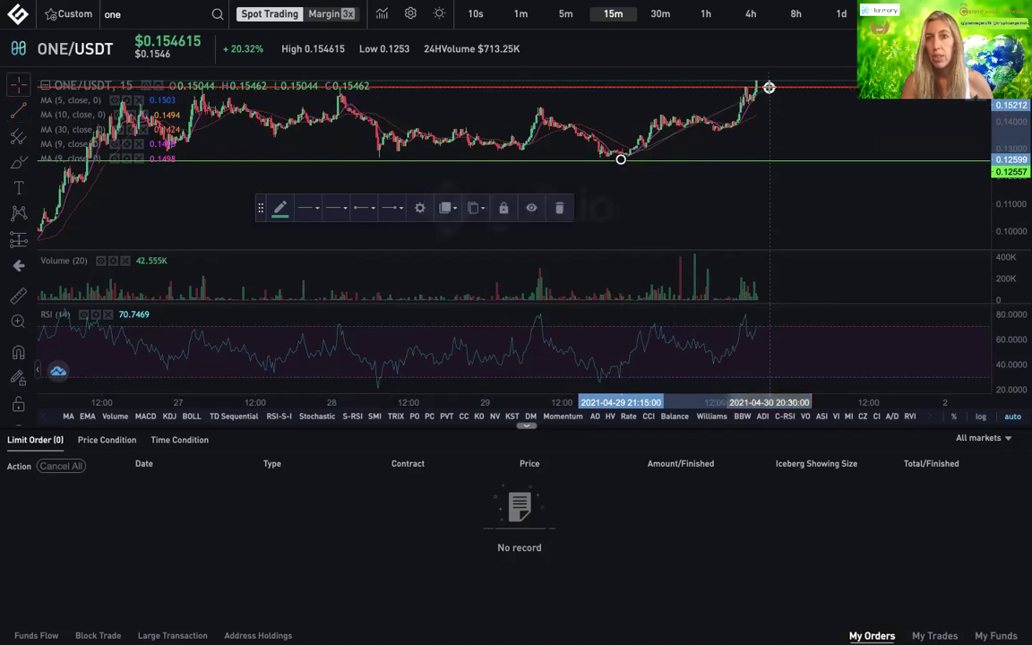
pyautogui.click(280, 208)
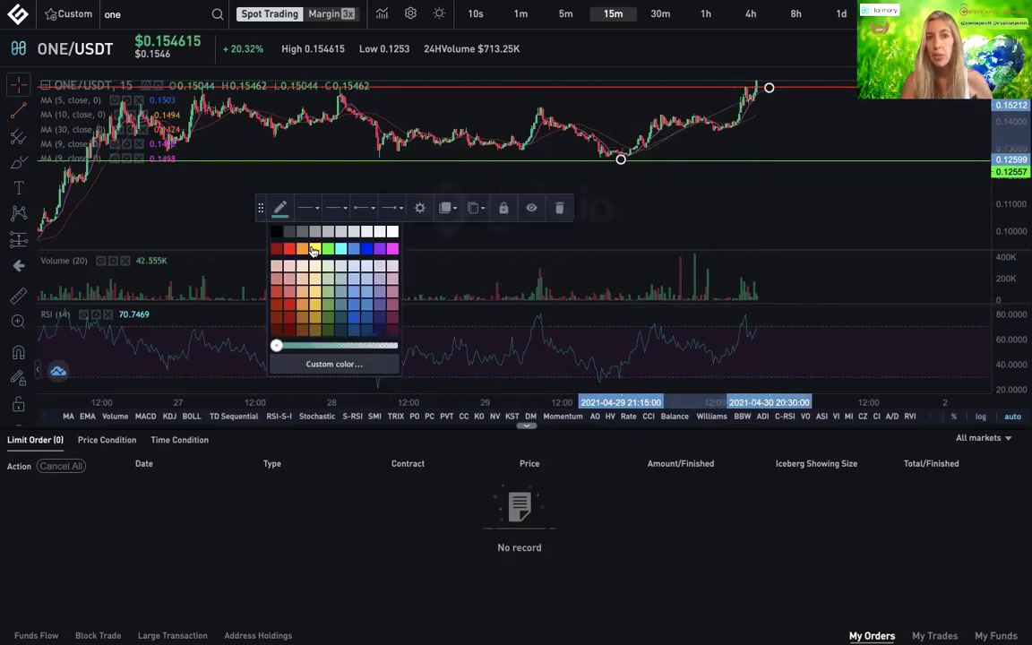
pyautogui.click(315, 249)
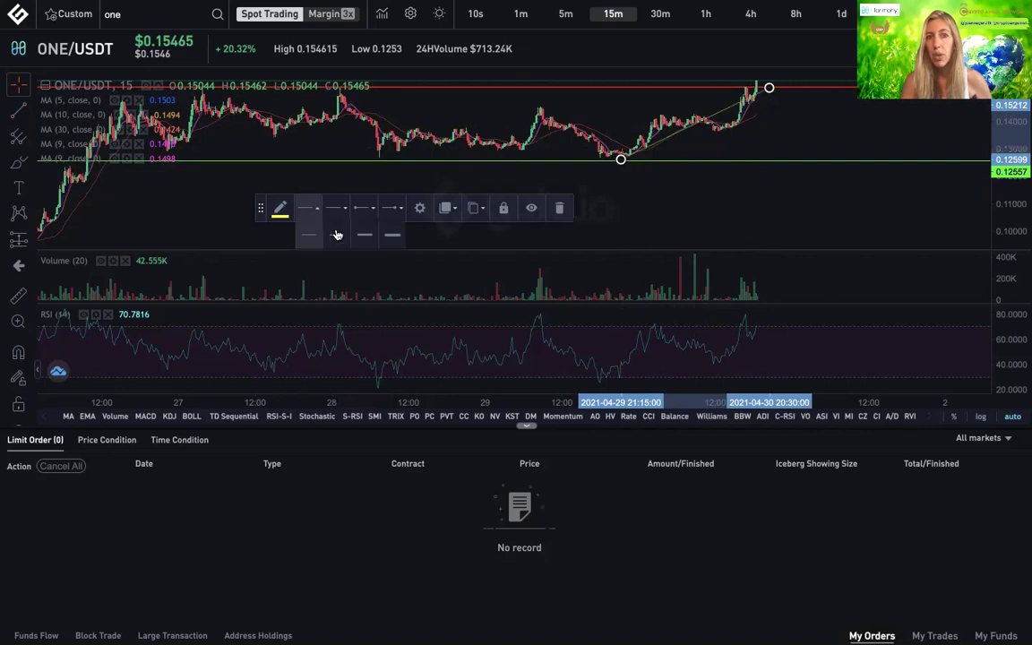
pyautogui.click(361, 236)
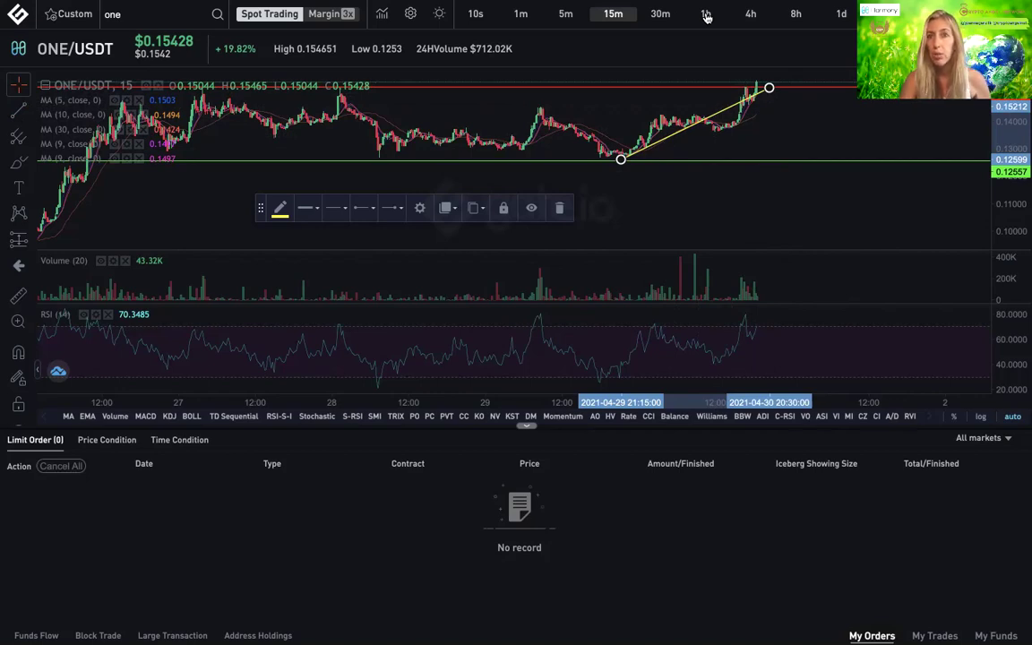
# - Change the ONE/USDT chart timeframe from 15m to 1h
pyautogui.click(705, 15)
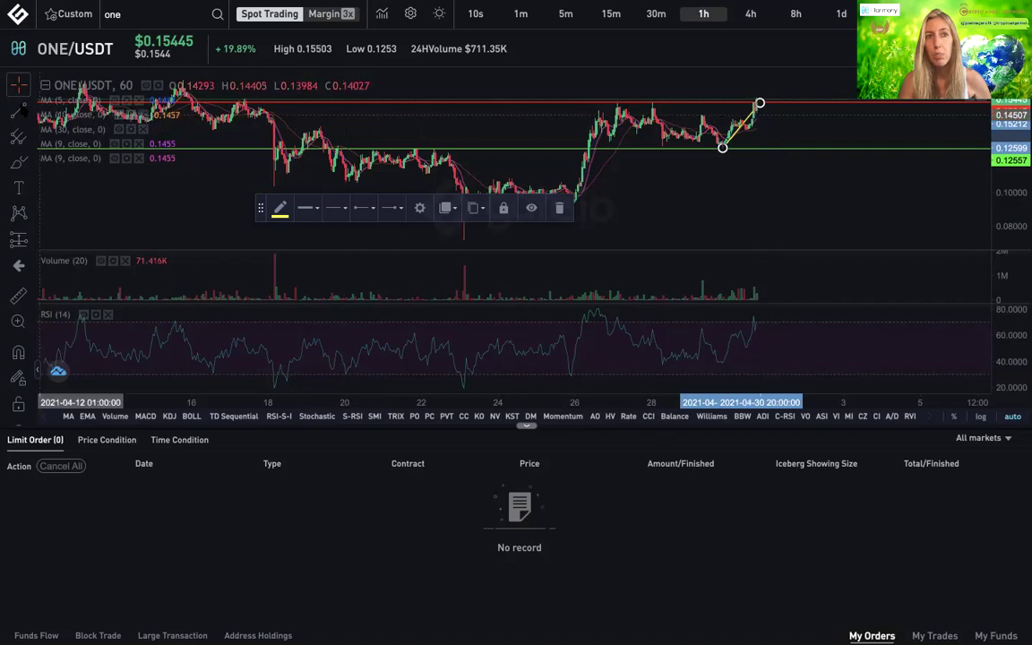
# - Draw an orange horizontal line at 0.13251, between the green and red lines
pyautogui.click(32, 115)
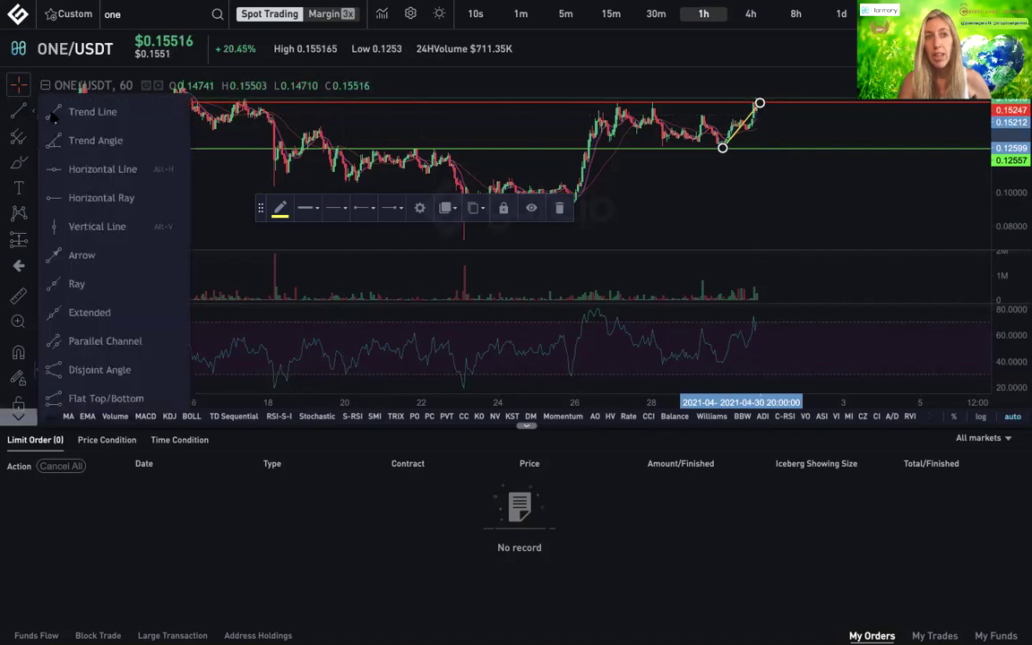
pyautogui.click(79, 171)
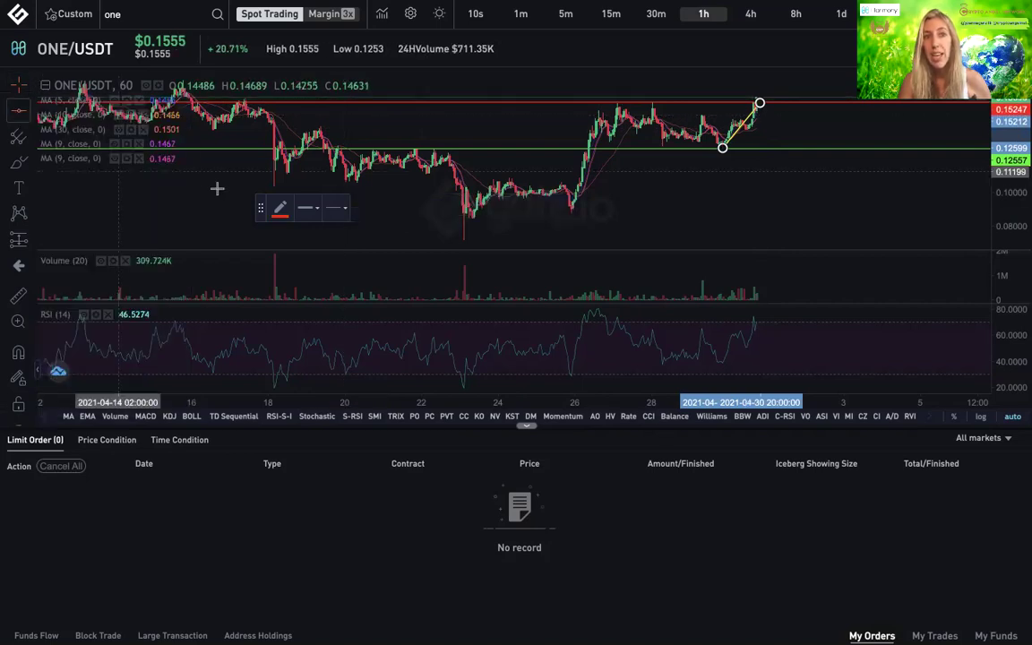
pyautogui.click(280, 208)
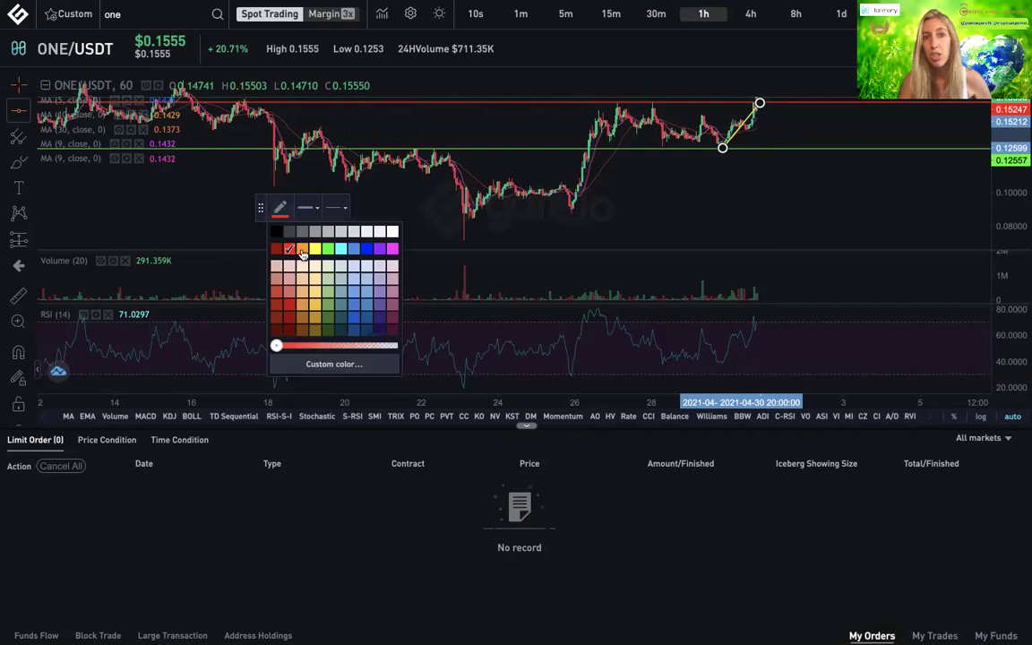
pyautogui.click(302, 249)
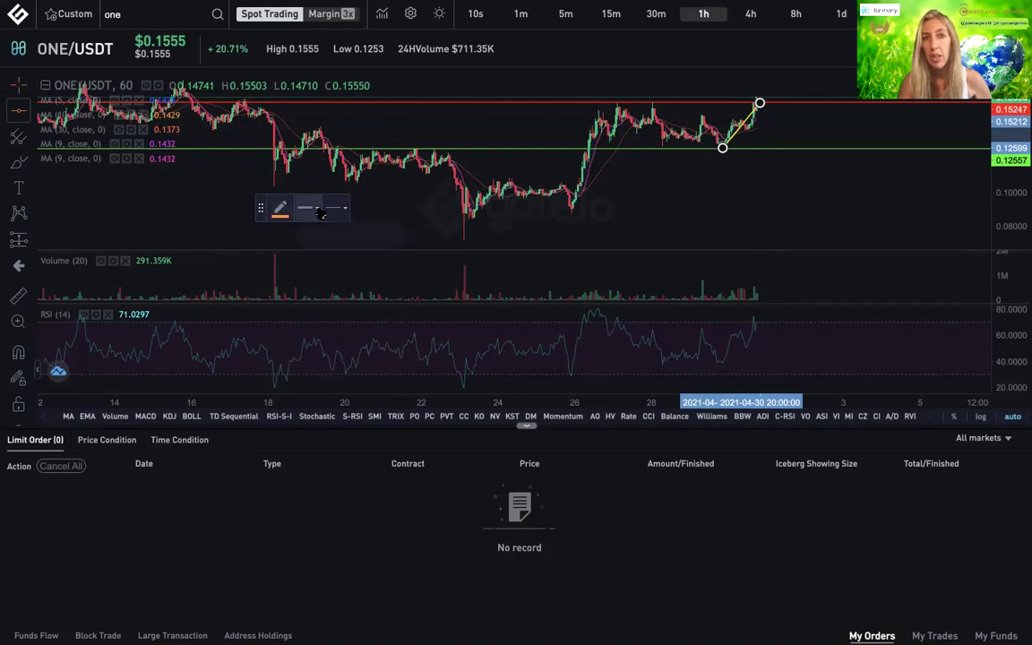
pyautogui.click(310, 208)
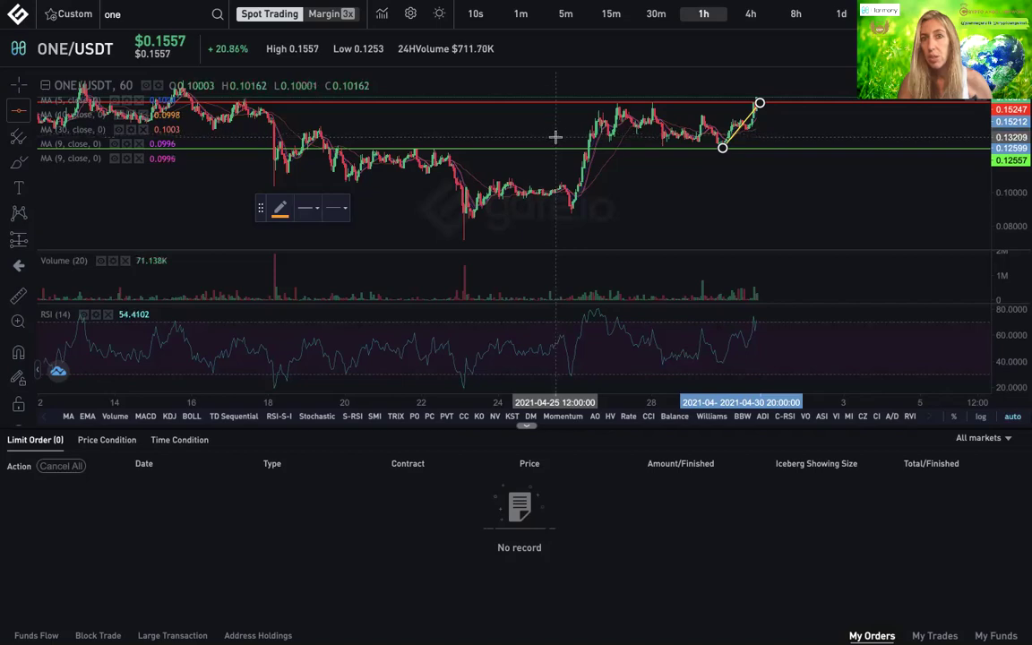
pyautogui.click(513, 136)
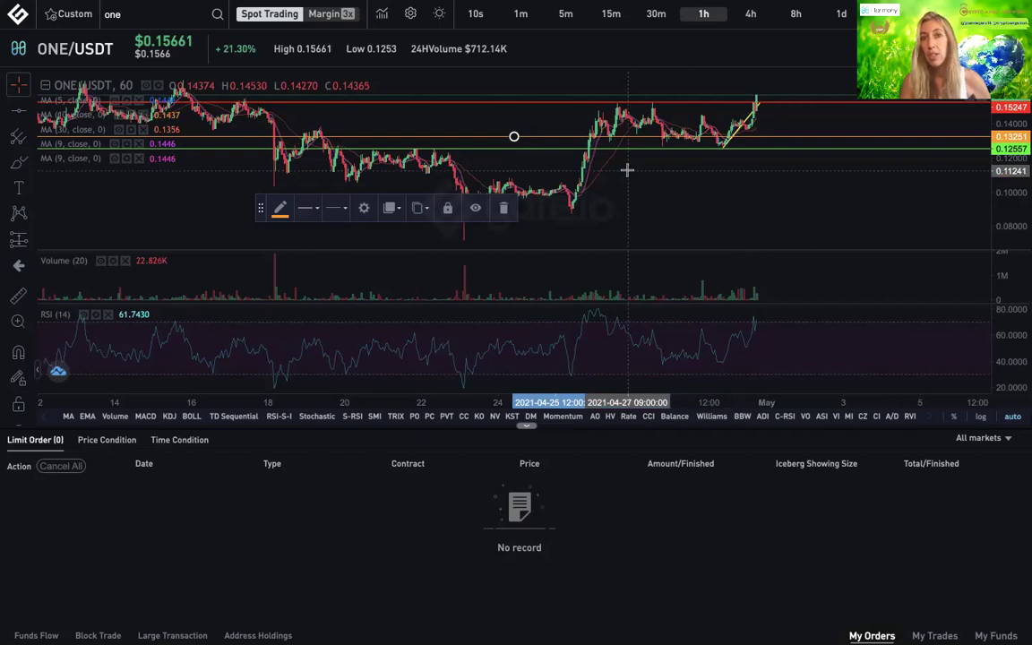
# - Zoom the hourly chart out to show ONE/USDT price history from March to early May
pyautogui.scroll(-5, 627, 169)
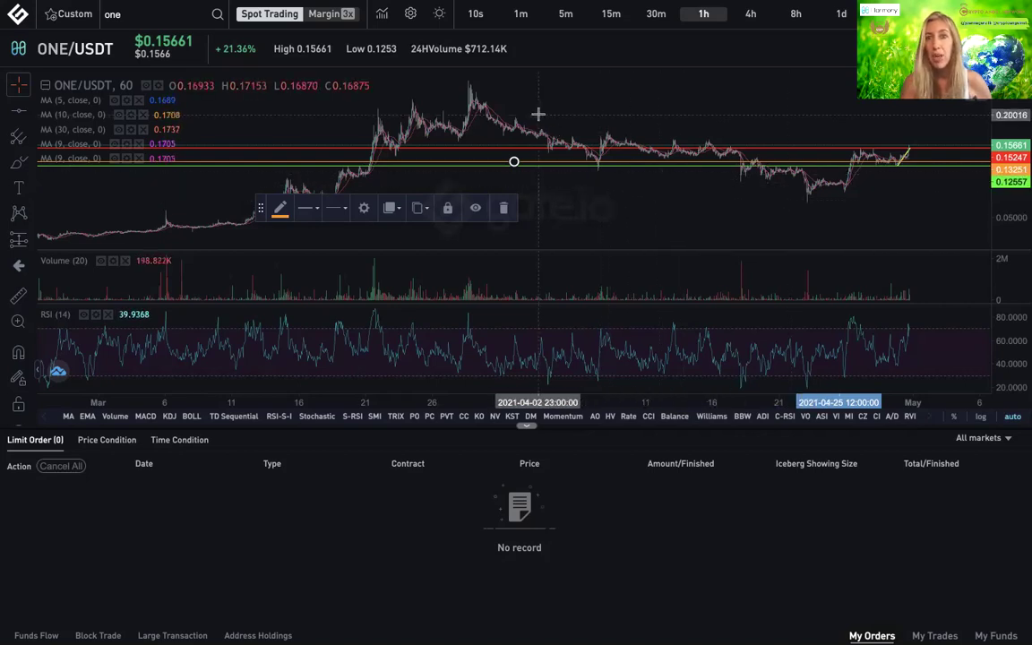
pyautogui.moveTo(911, 151)
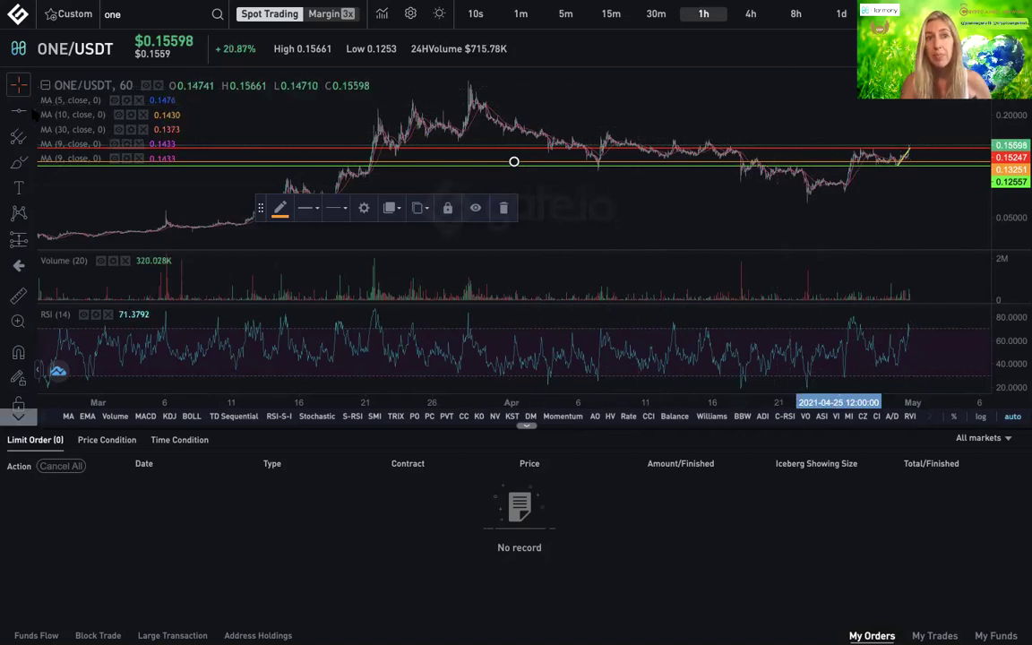
# - Draw a red horizontal line in the thickest width at the late-March peak
pyautogui.click(34, 113)
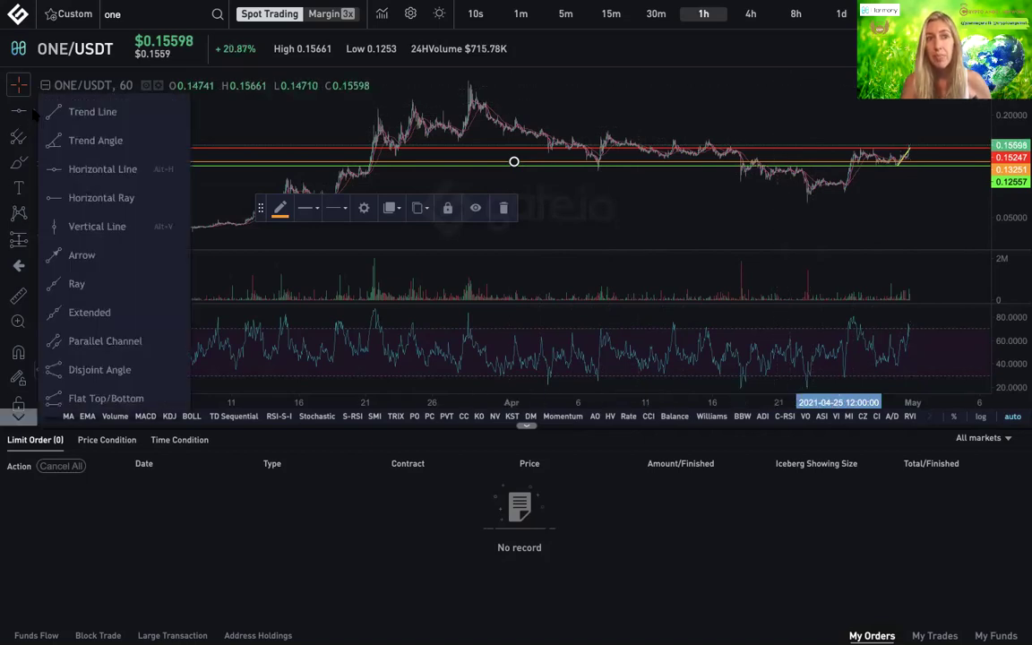
pyautogui.click(71, 169)
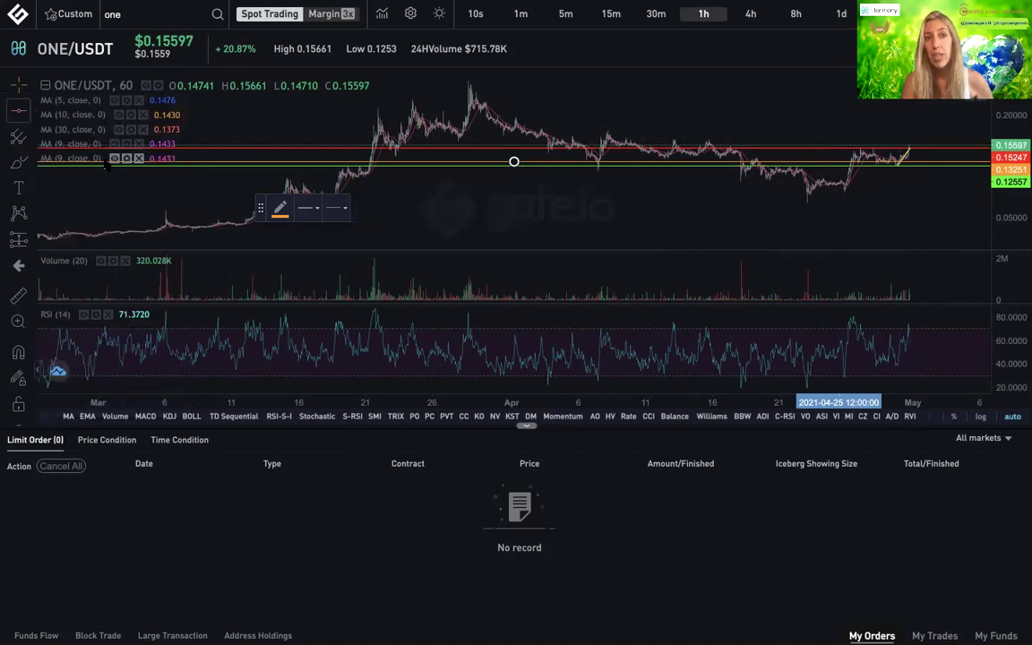
pyautogui.click(280, 211)
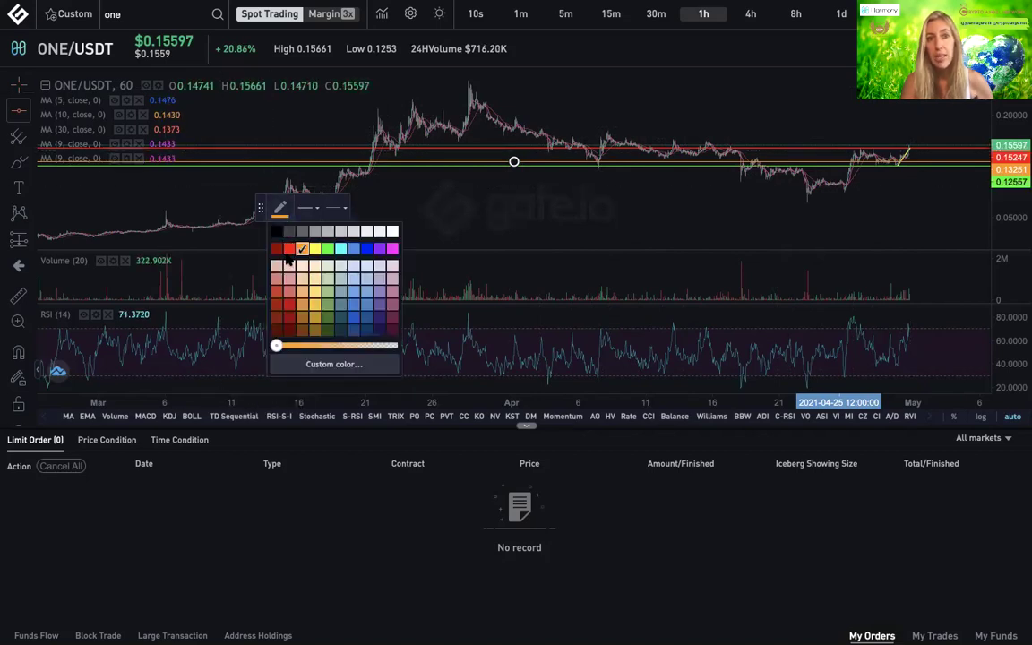
pyautogui.click(289, 248)
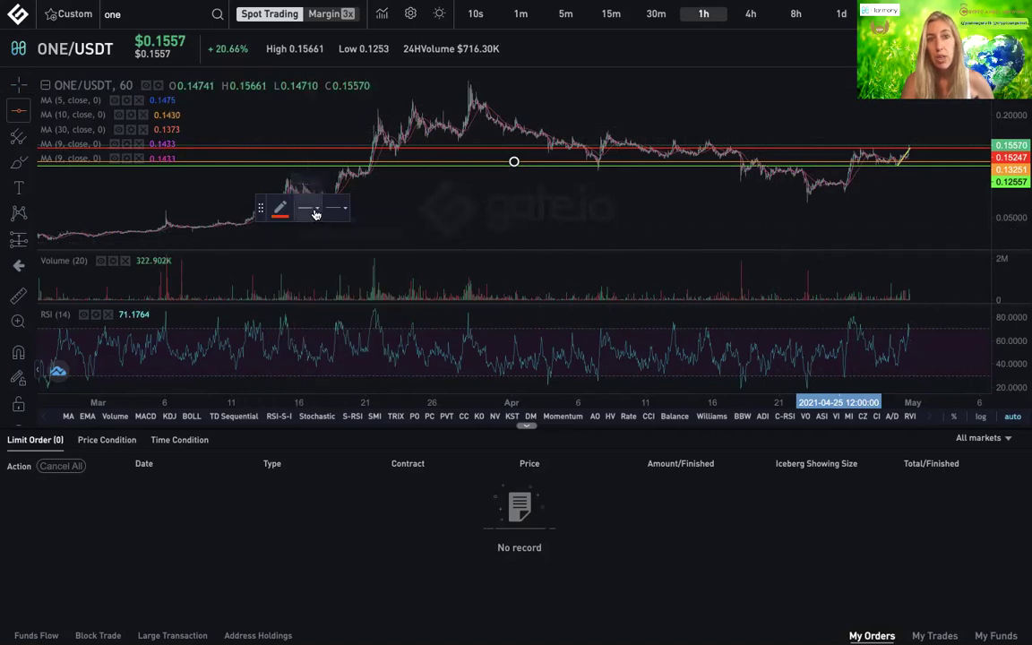
pyautogui.click(312, 211)
pyautogui.click(391, 237)
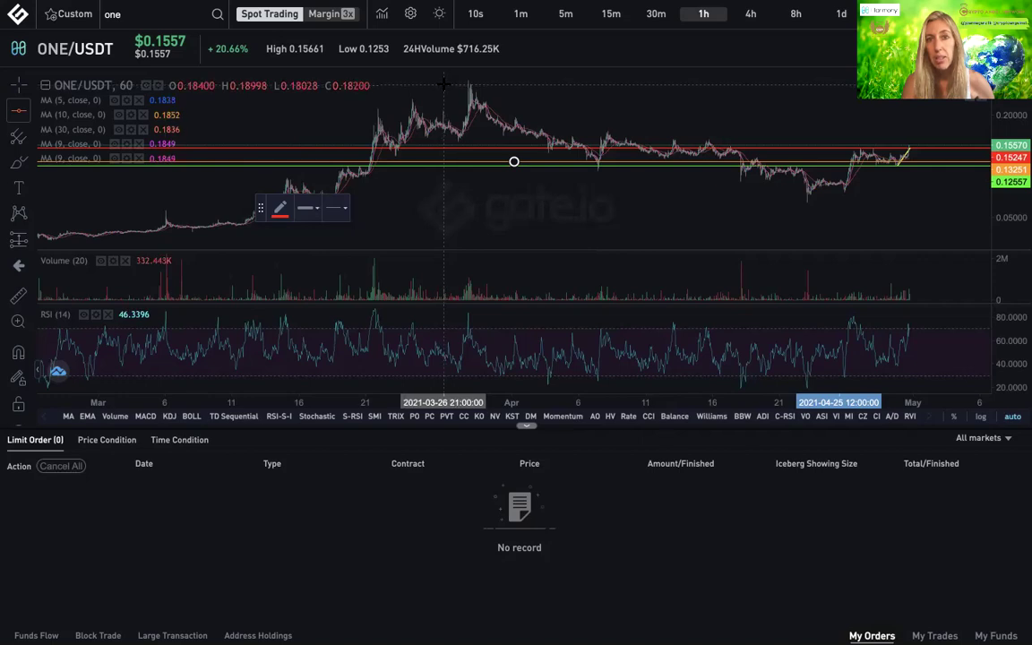
pyautogui.click(443, 84)
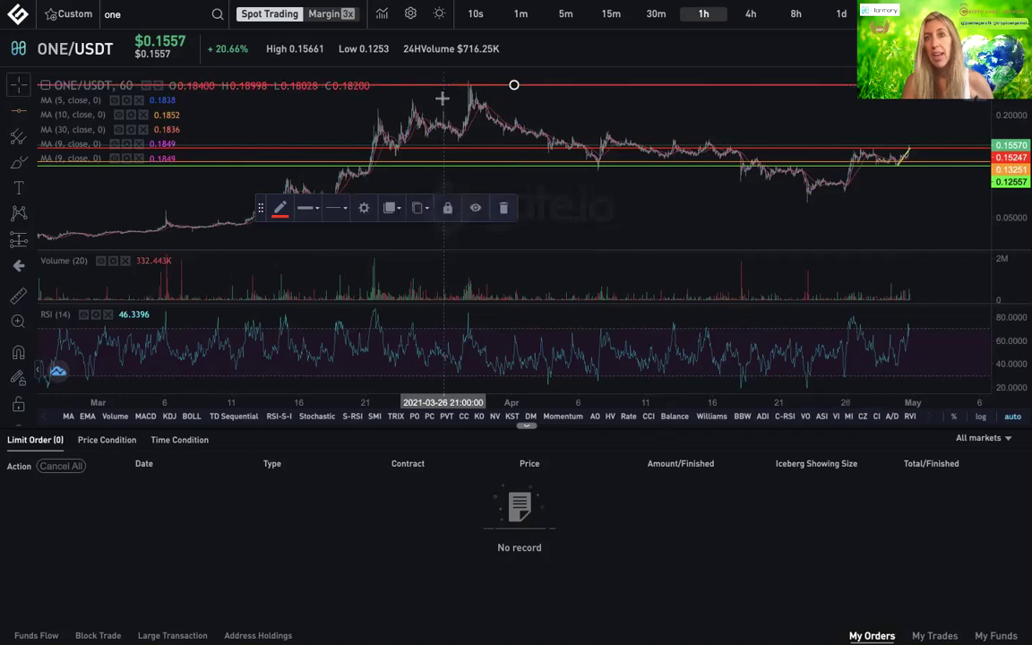